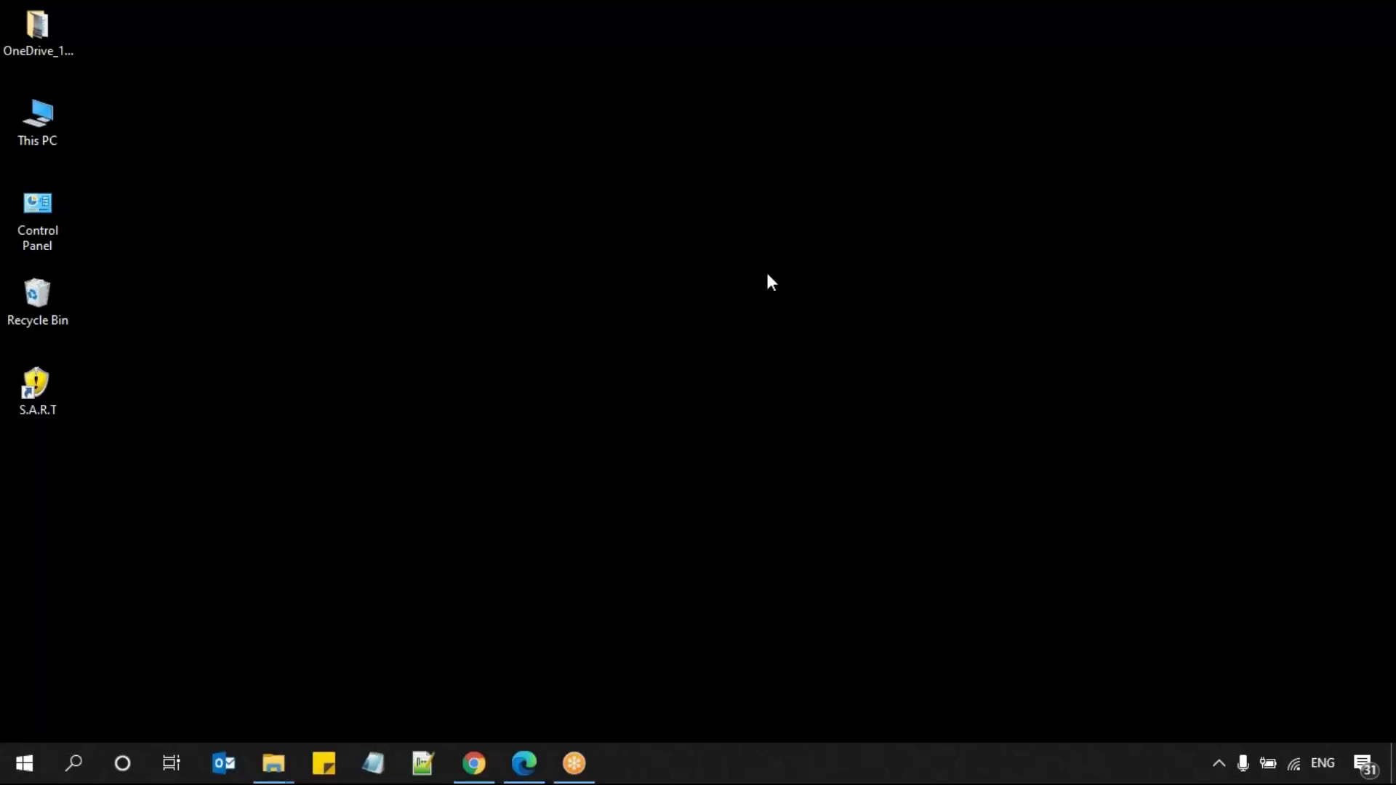
Look up Client Packager among the installed programs, inside the Seqrite EPS Console 7.60 folder
left_click(23, 764)
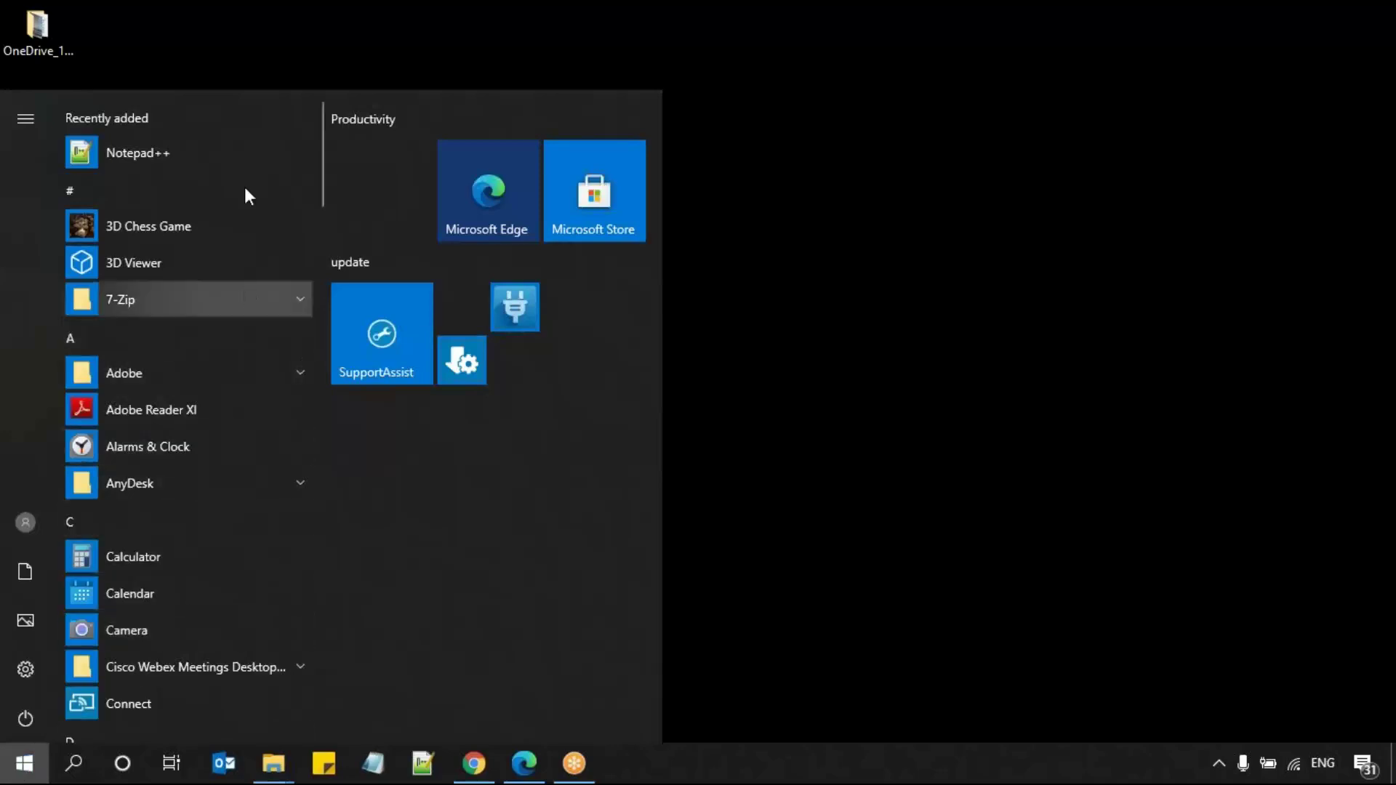
left_click_drag(317, 181, 322, 576)
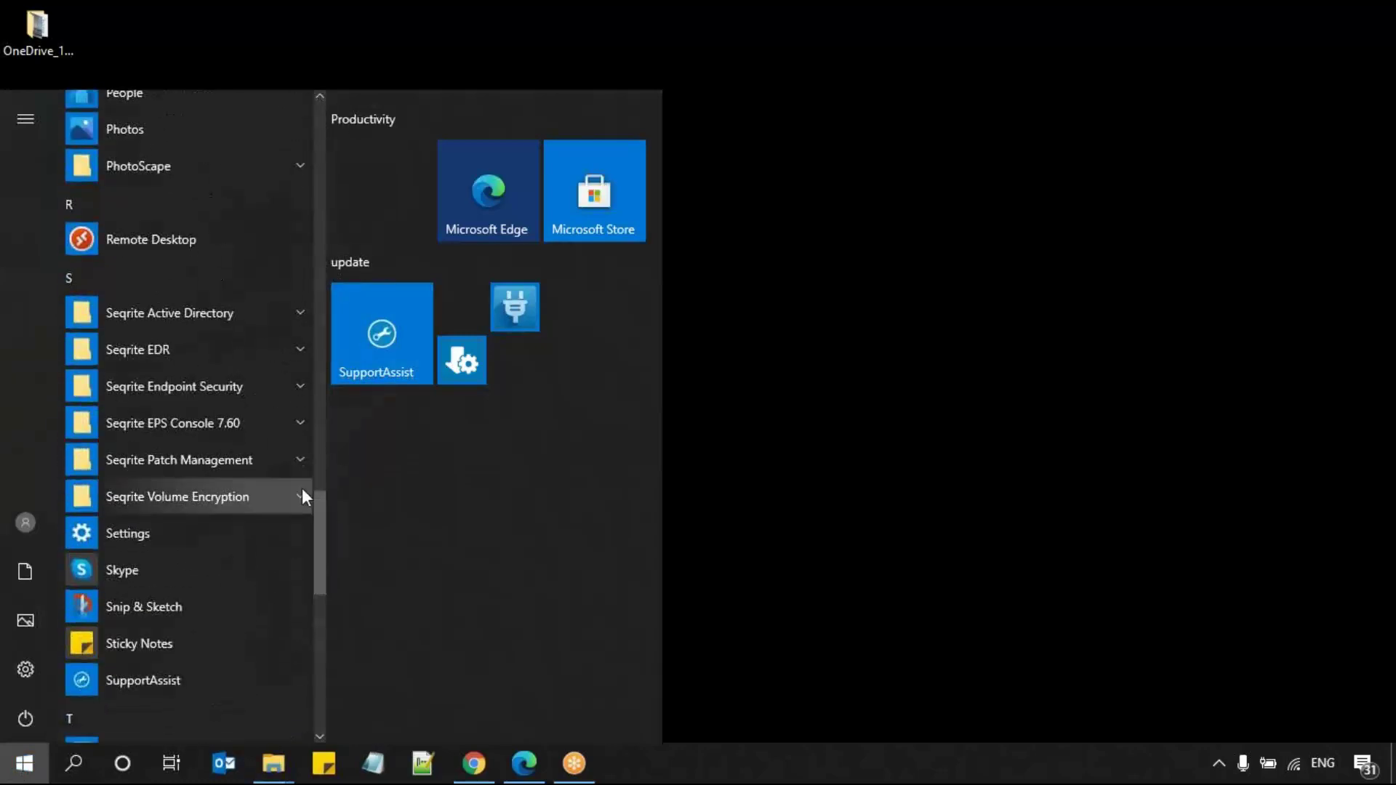
left_click(269, 430)
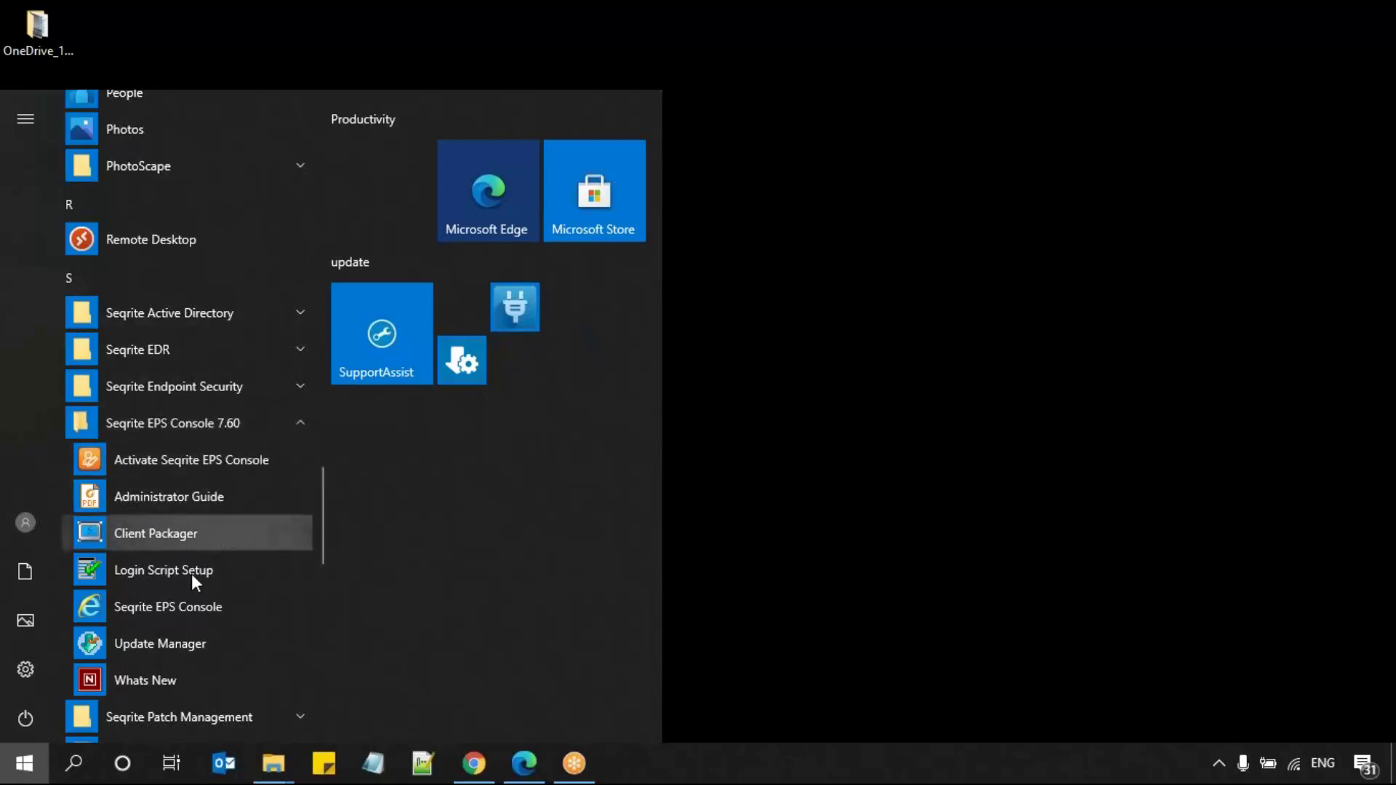
Search Windows for "client packager" and run Client Packager as administrator, approving the elevation
left_click(69, 772)
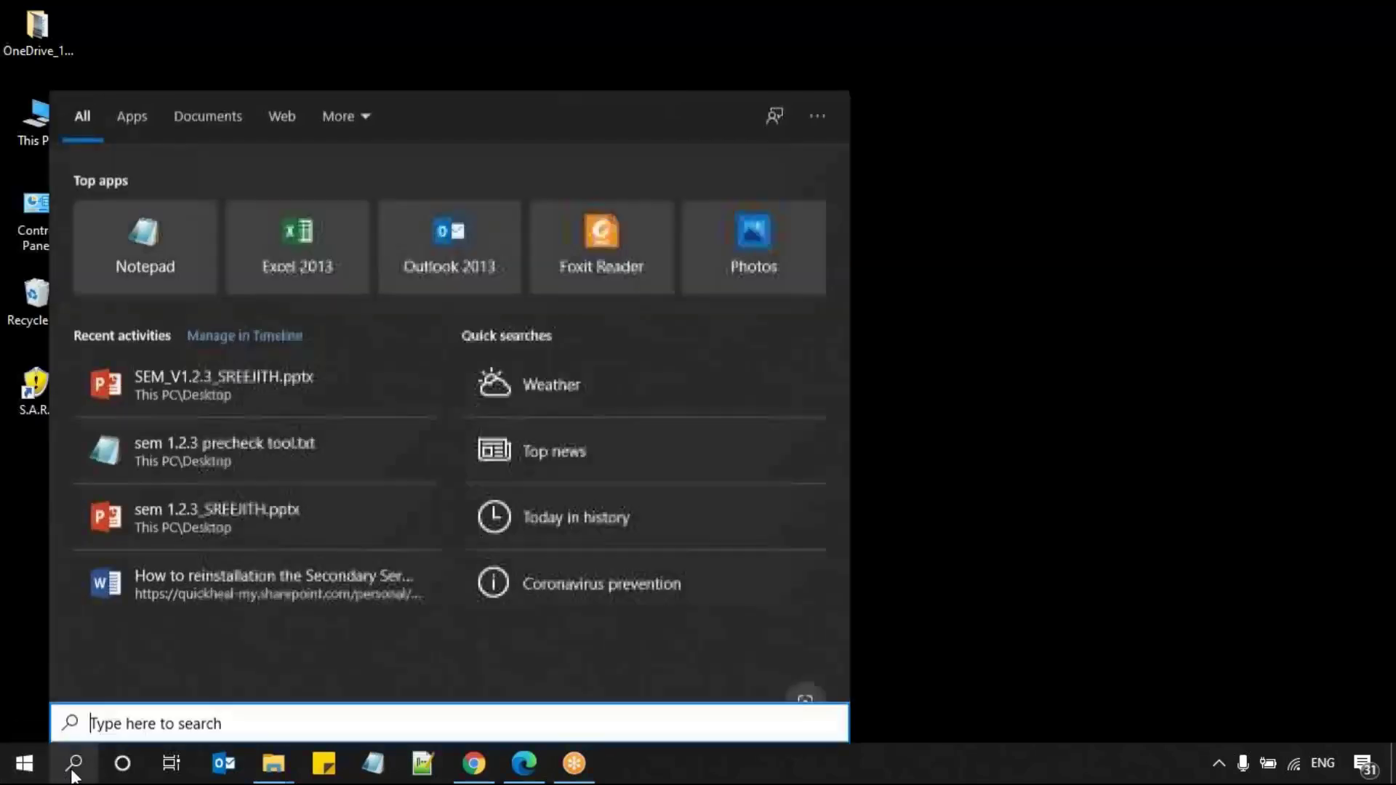
type("cli")
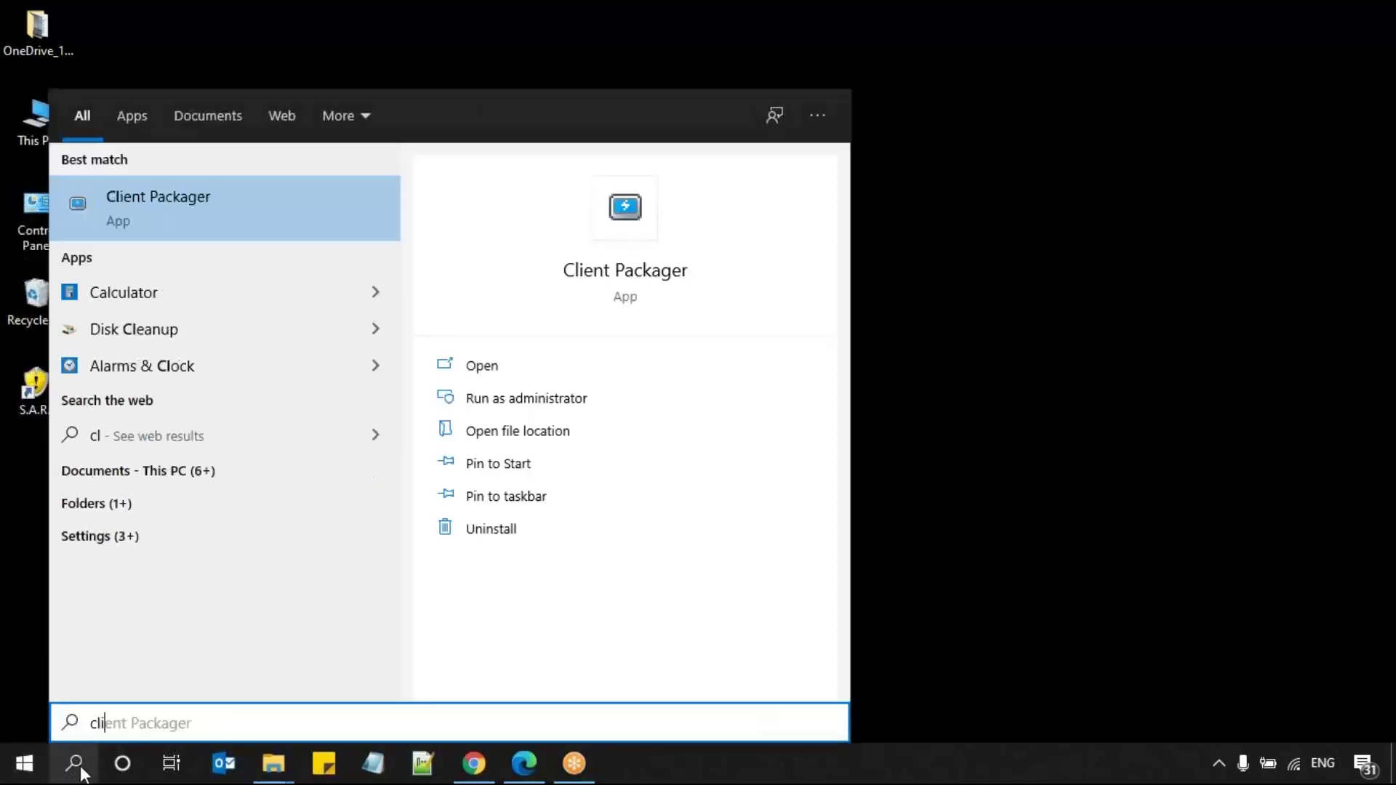
type("ent packager")
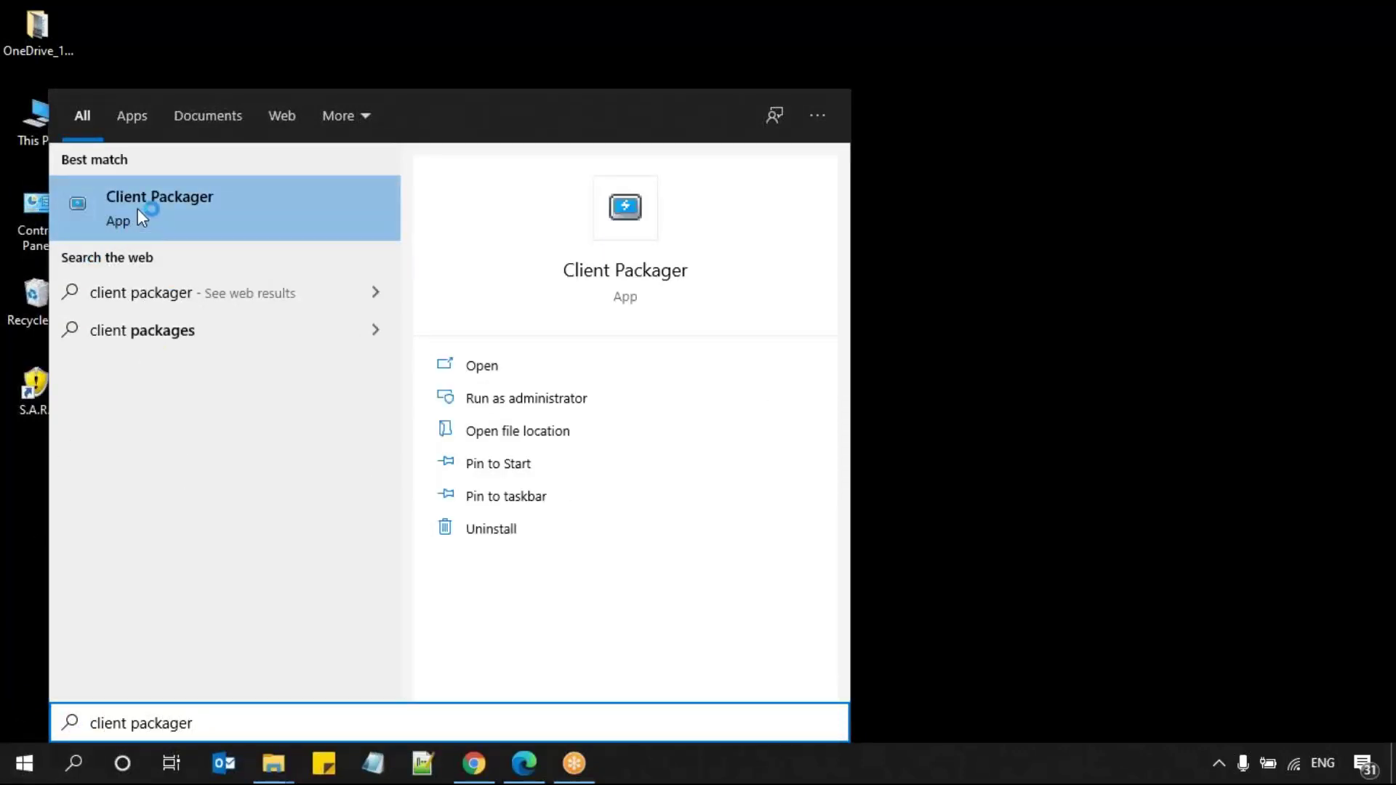
left_click(498, 402)
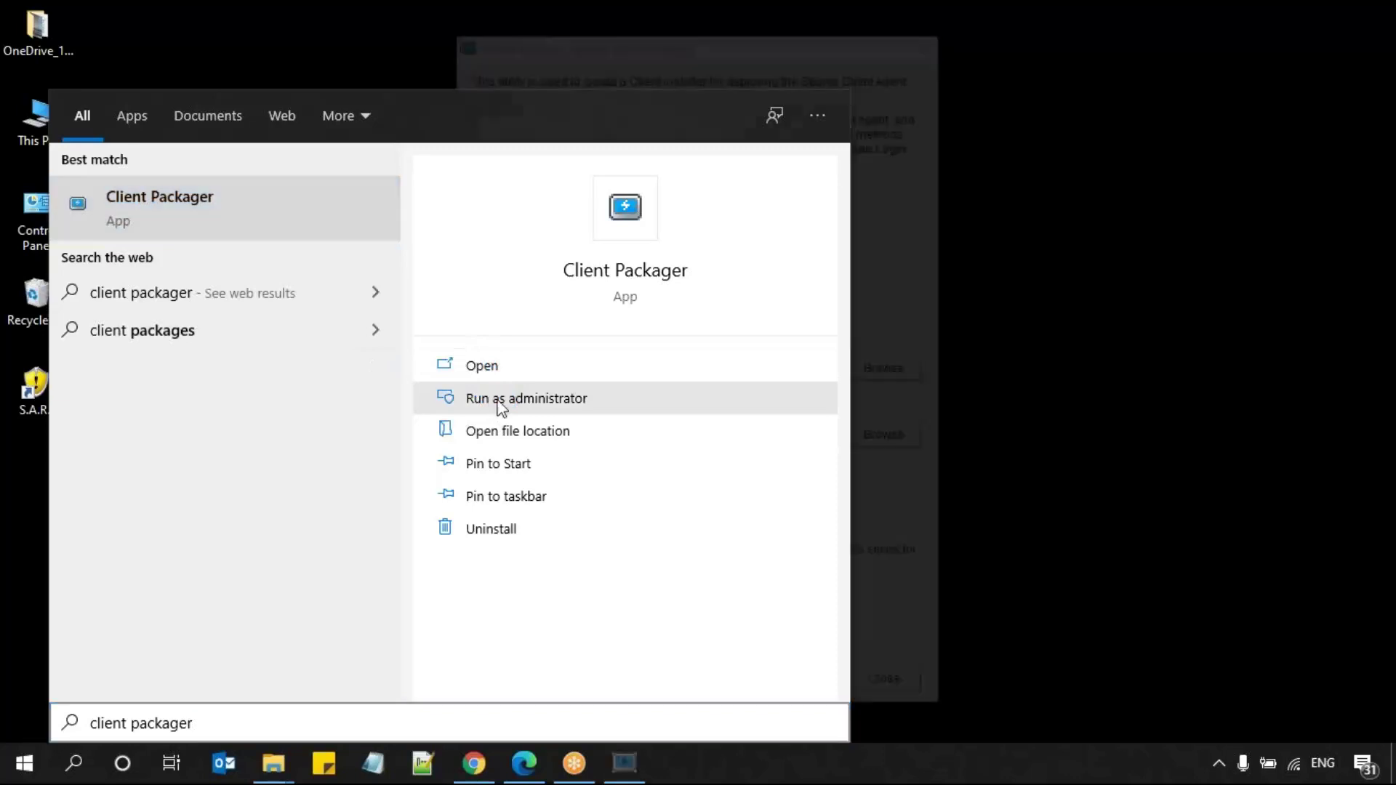
left_click(897, 228)
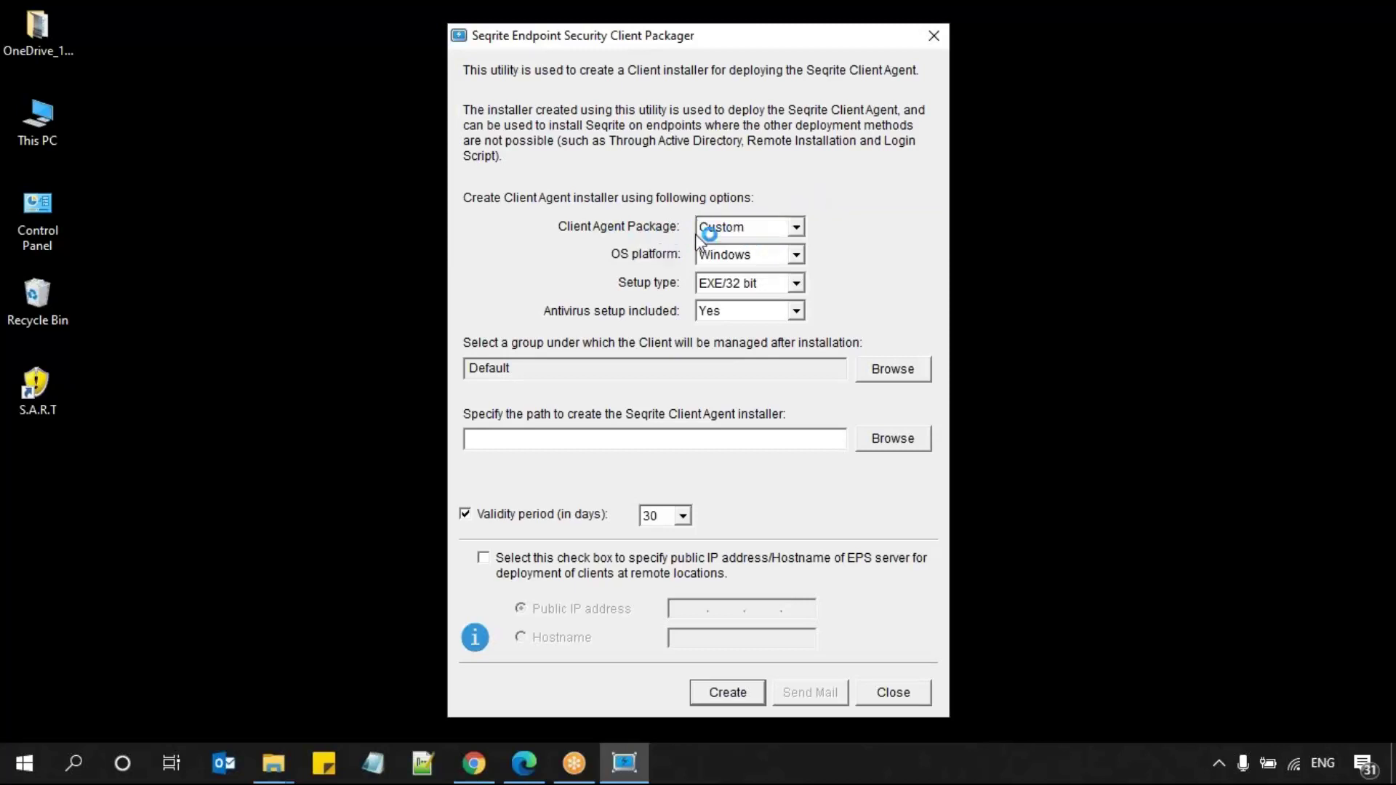
Configure the client agent installer as a Custom package for the Windows platform with setup type EXE/32 bit
left_click(770, 236)
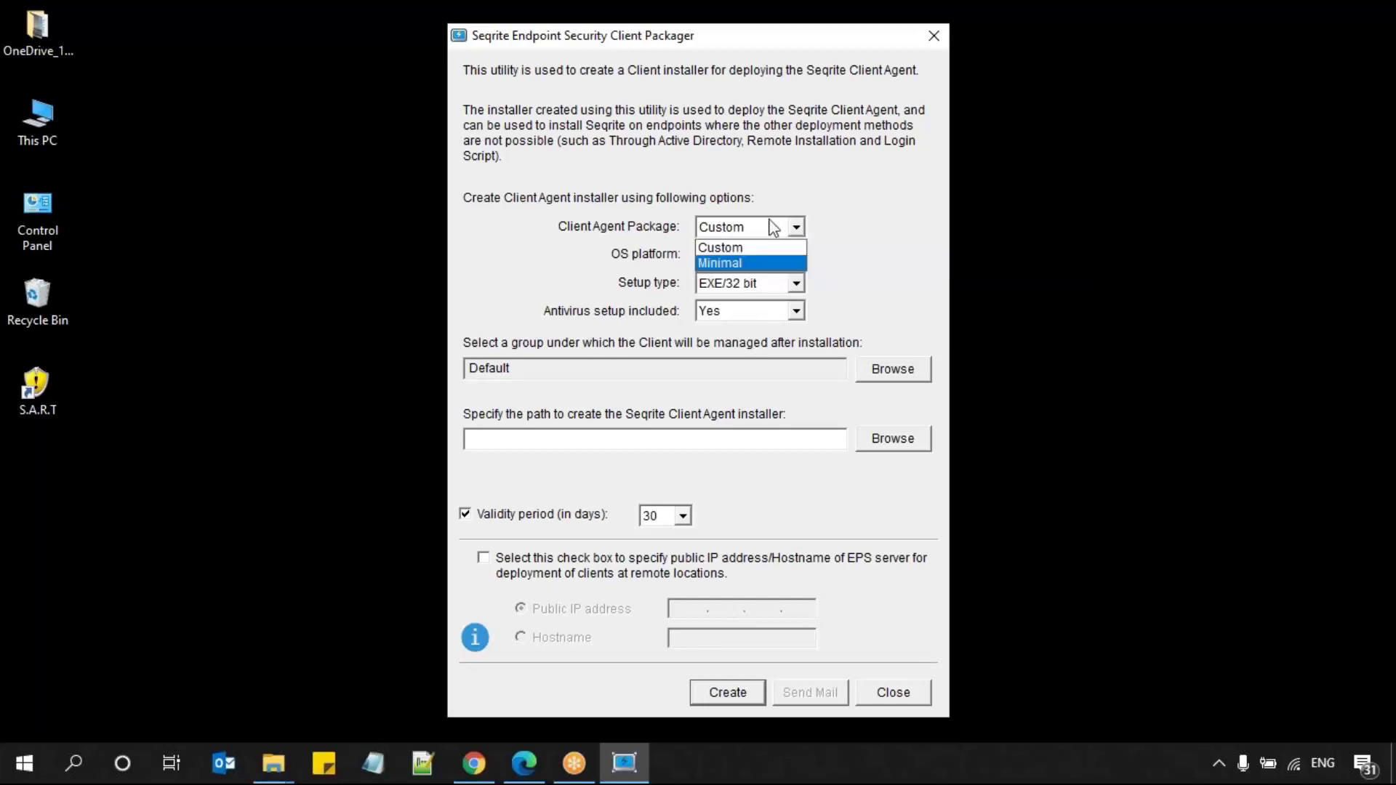
left_click(752, 249)
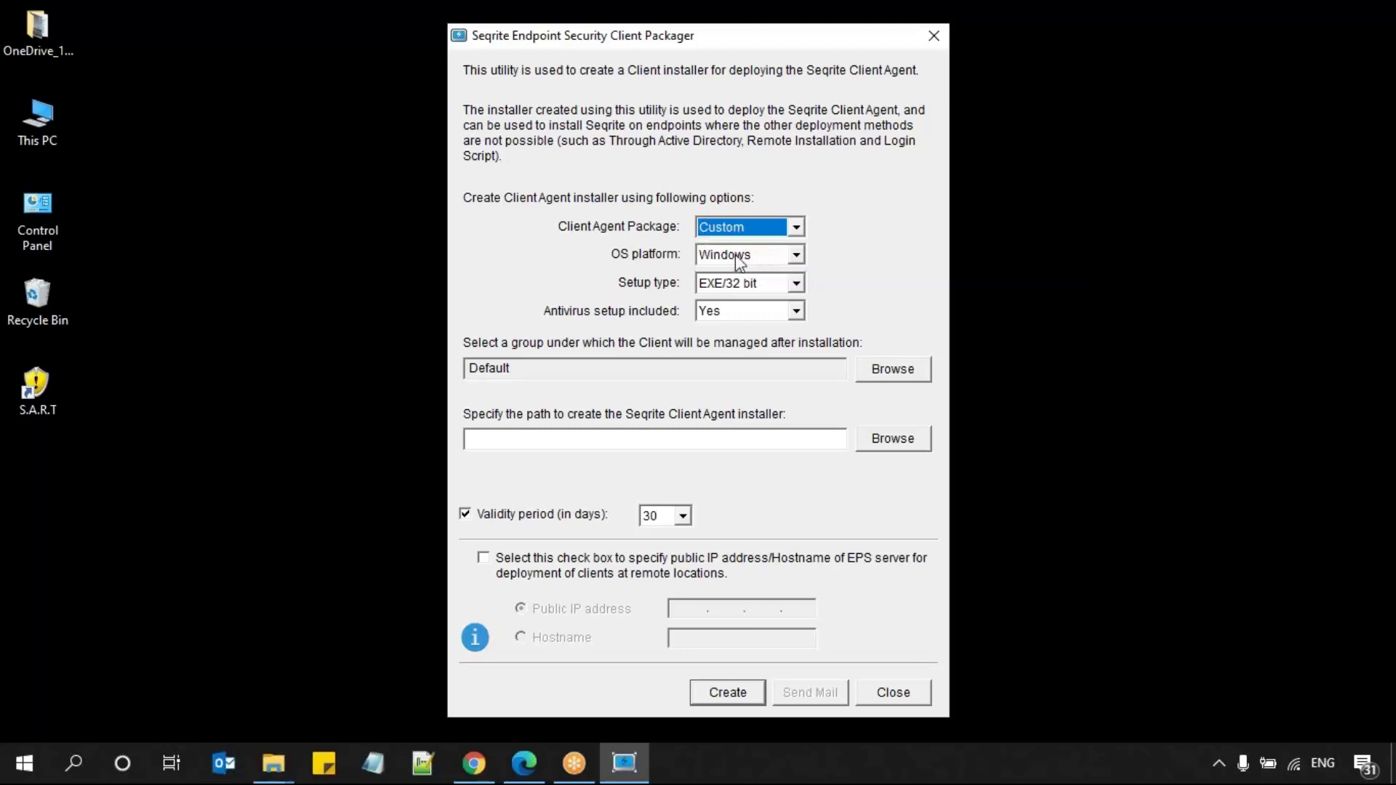
left_click(722, 258)
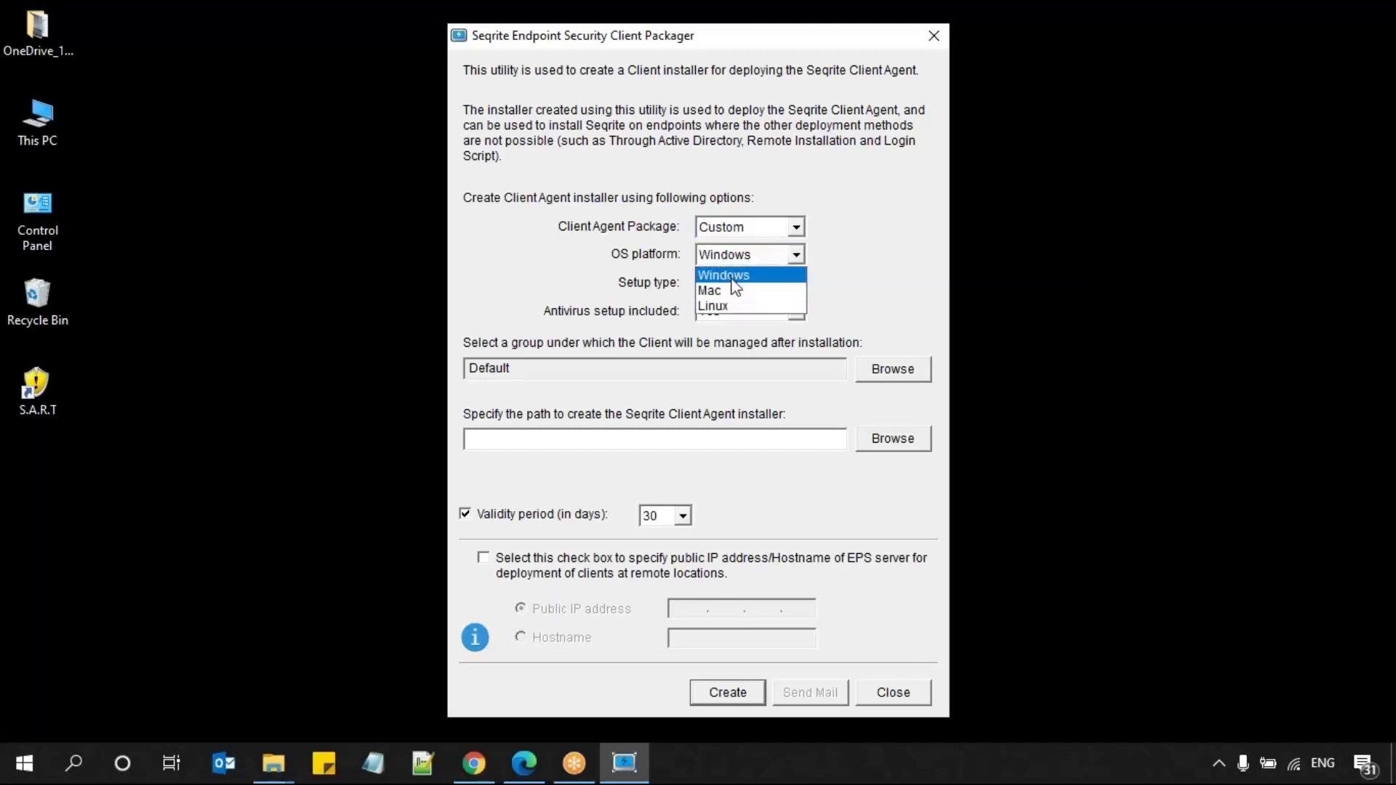
left_click(734, 284)
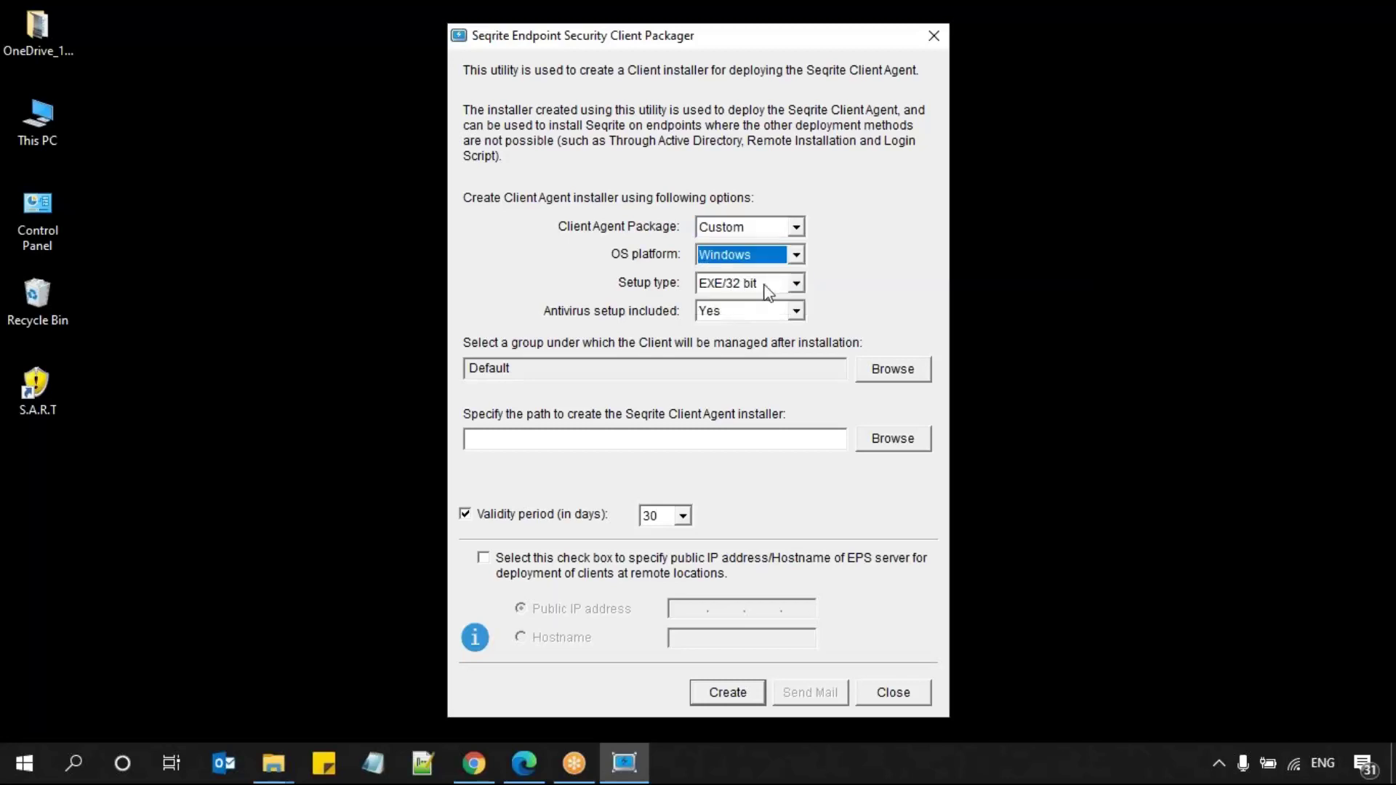
left_click(764, 285)
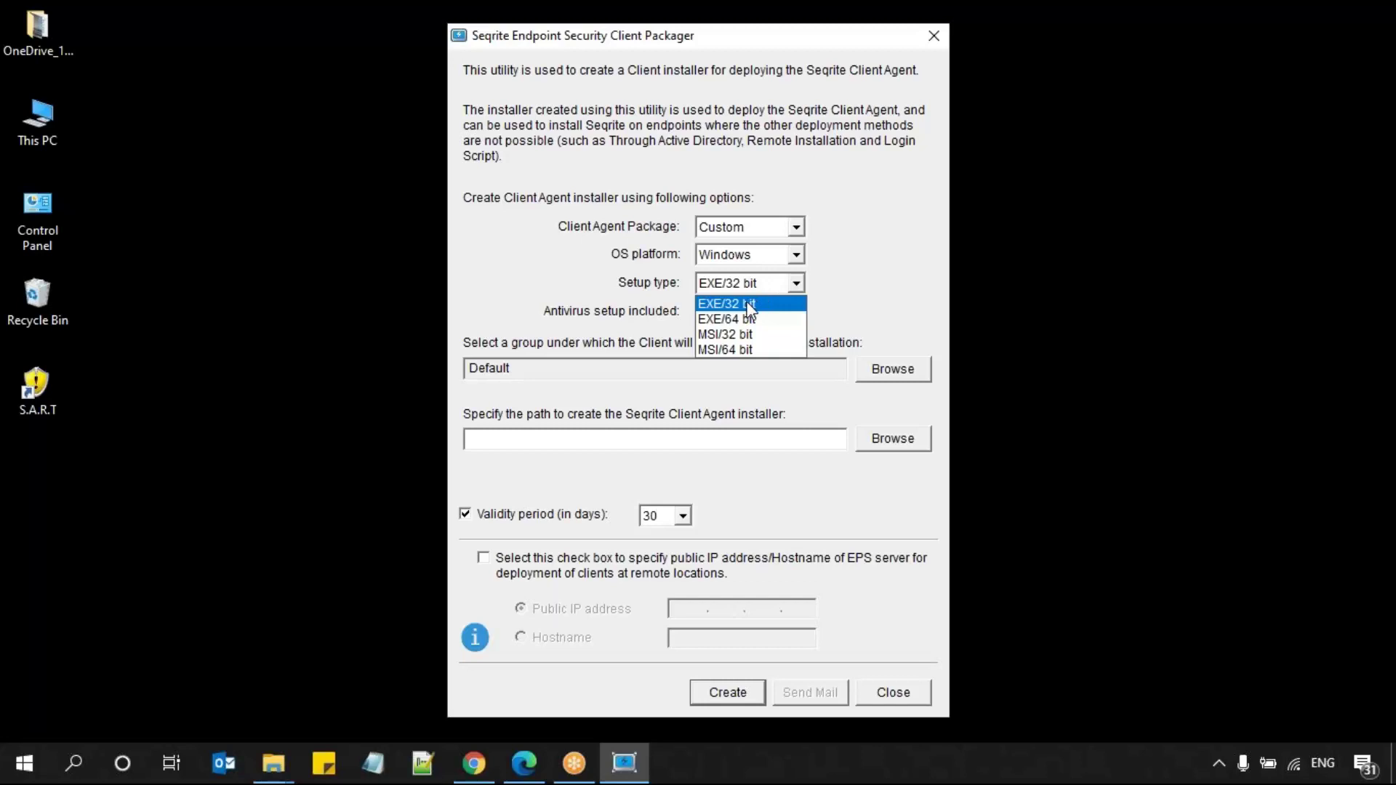
left_click(749, 307)
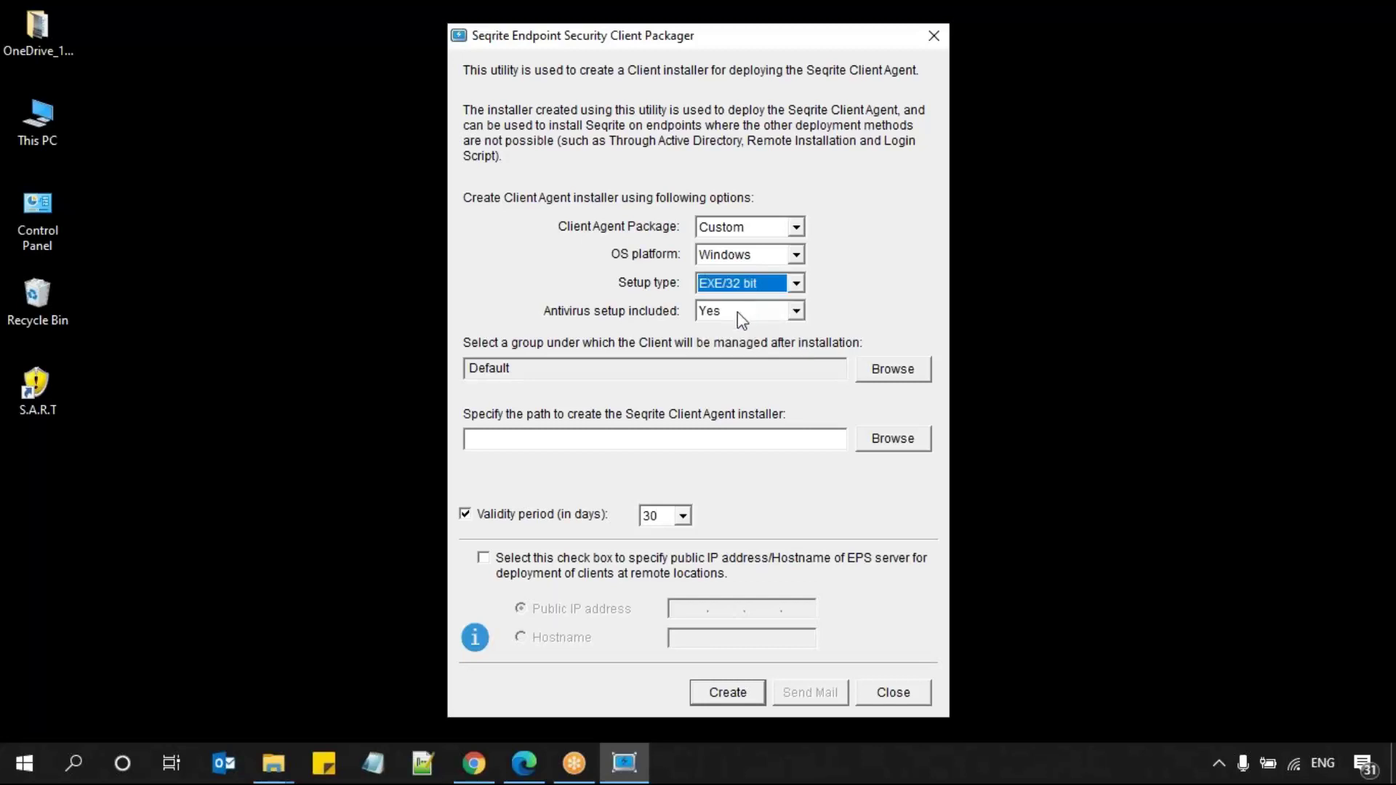
Choose Yes for including the antivirus setup in the client agent installer
left_click(737, 311)
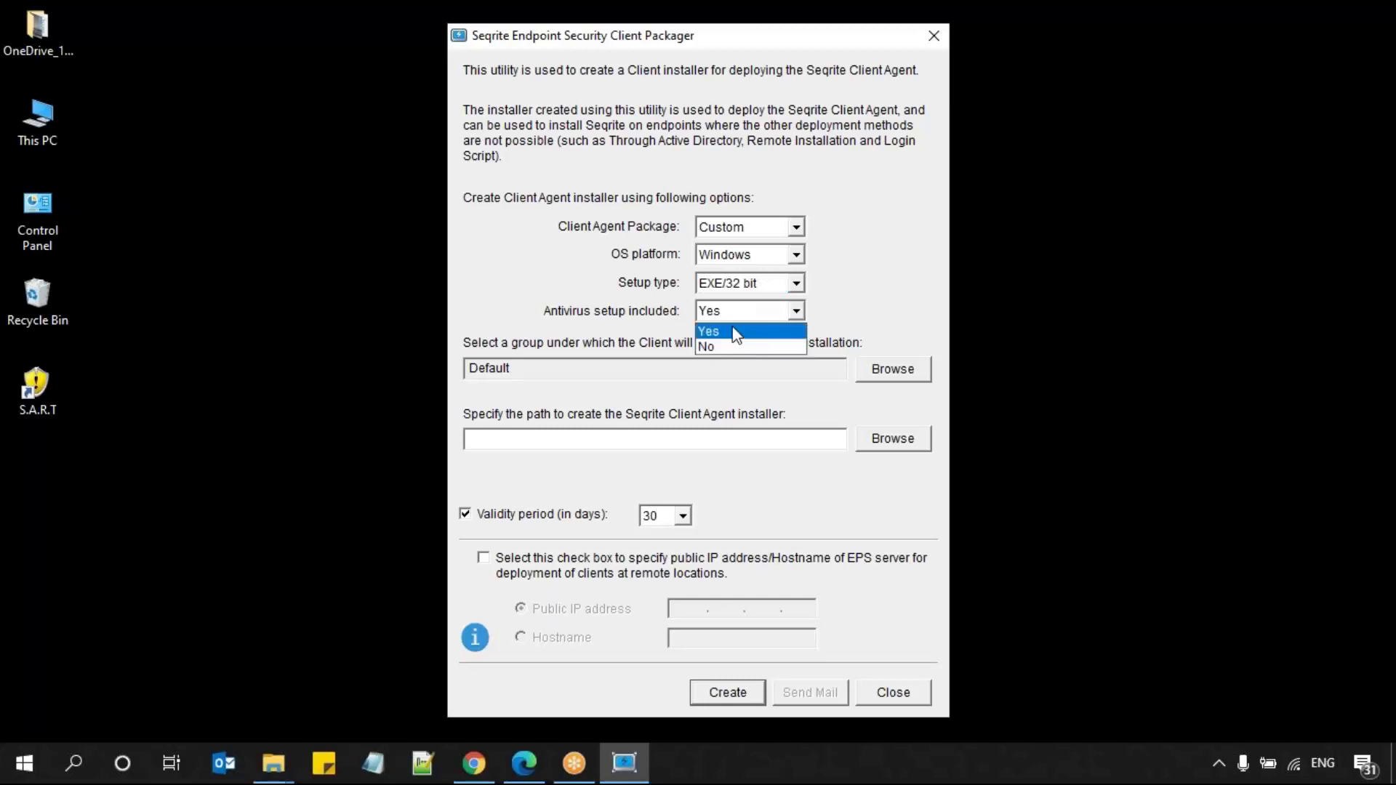
left_click(733, 331)
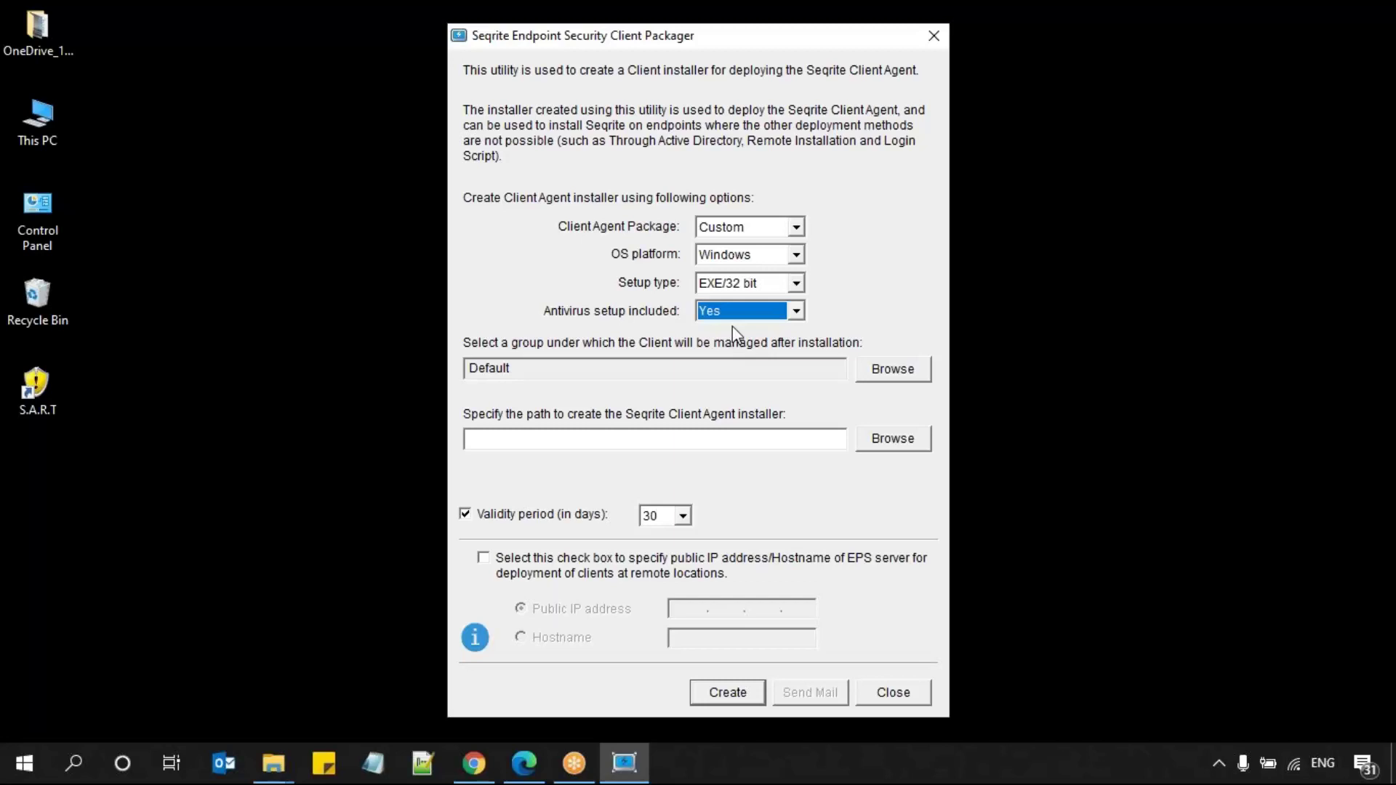
left_click(723, 309)
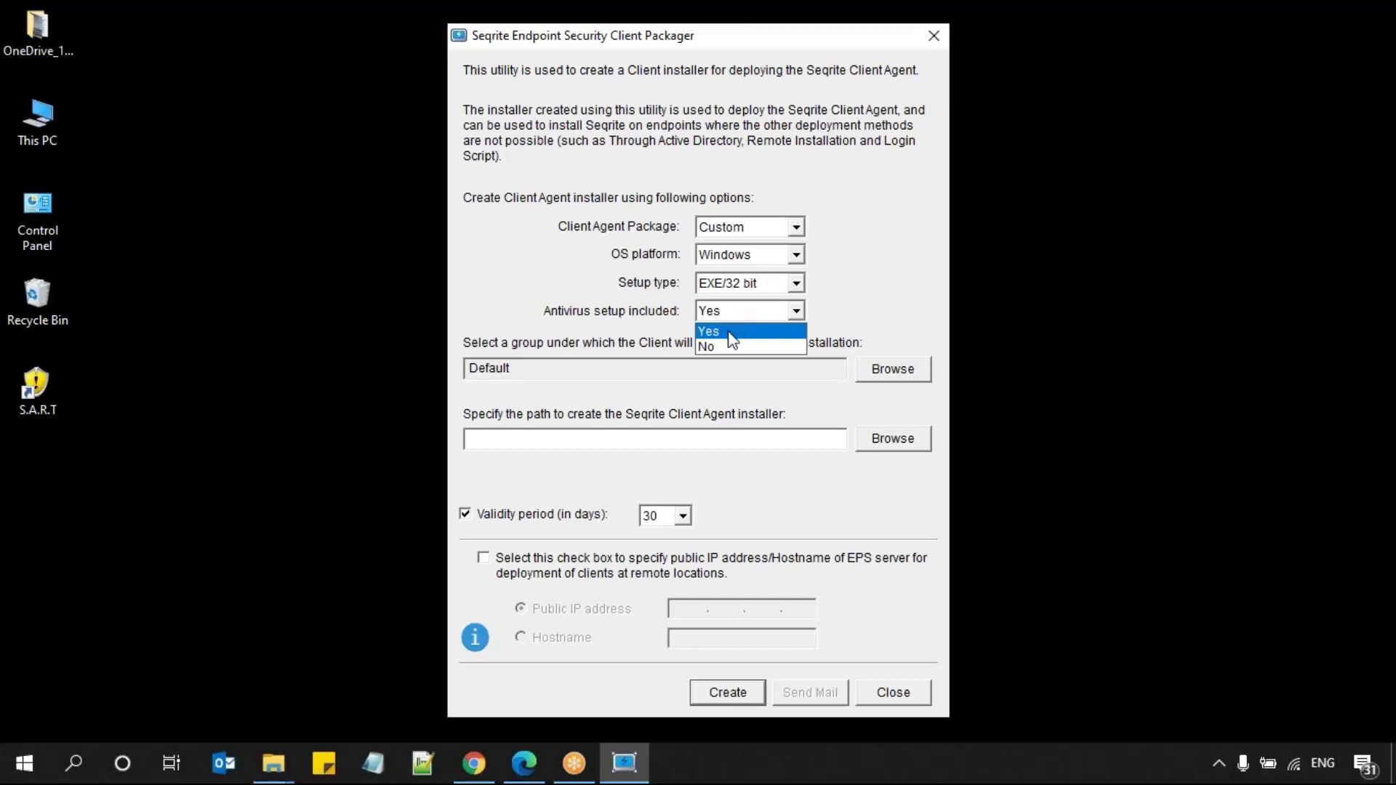
left_click(730, 339)
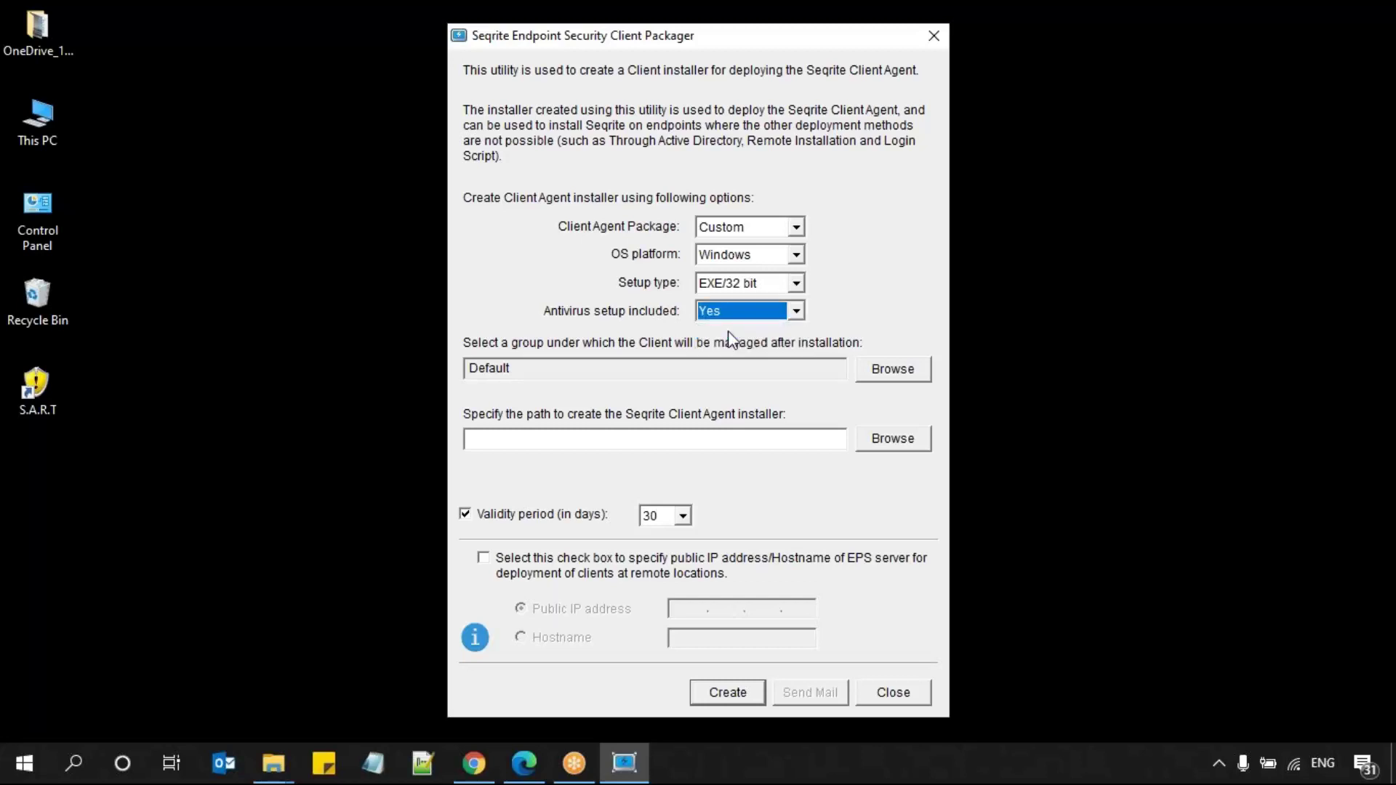
Choose Default as the group under which the client will be managed after installation
left_click(871, 373)
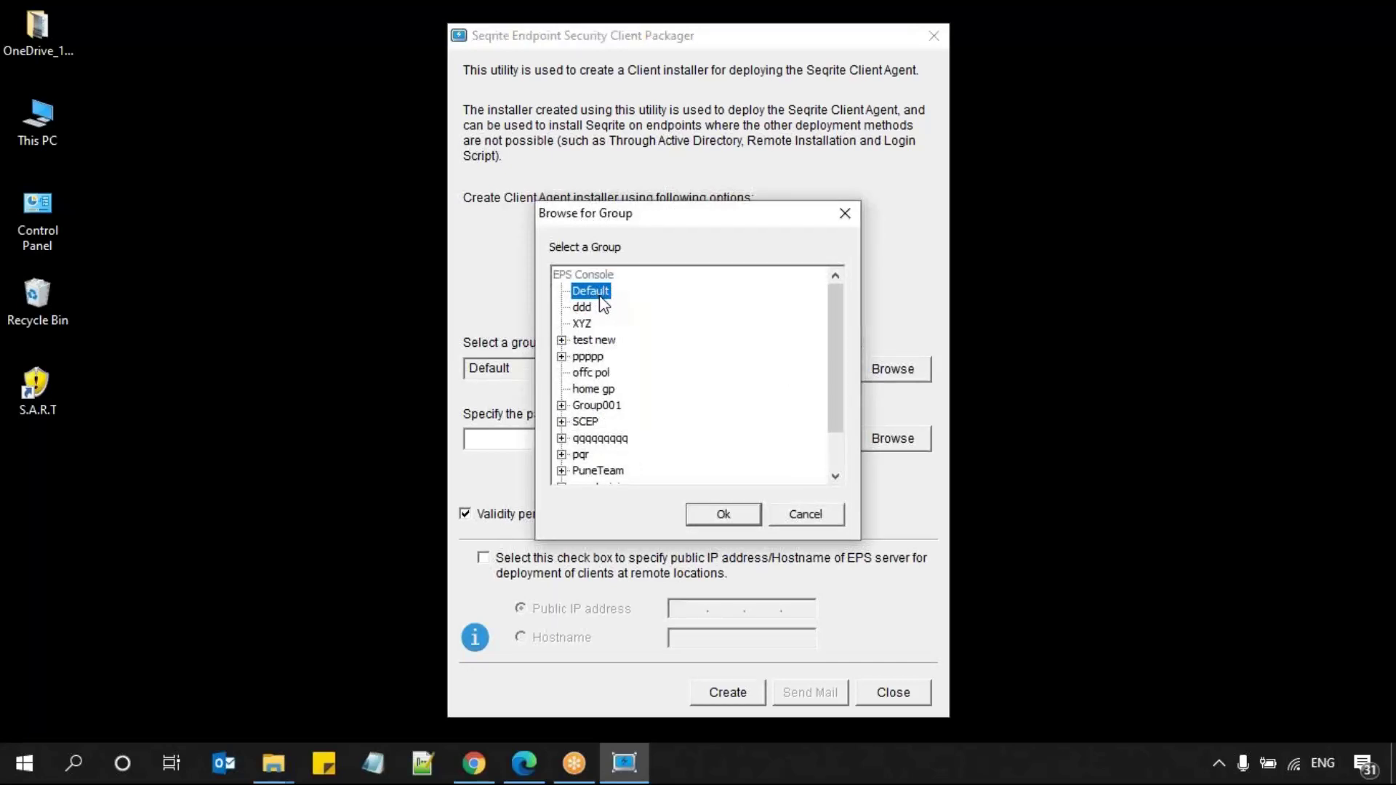
left_click(591, 341)
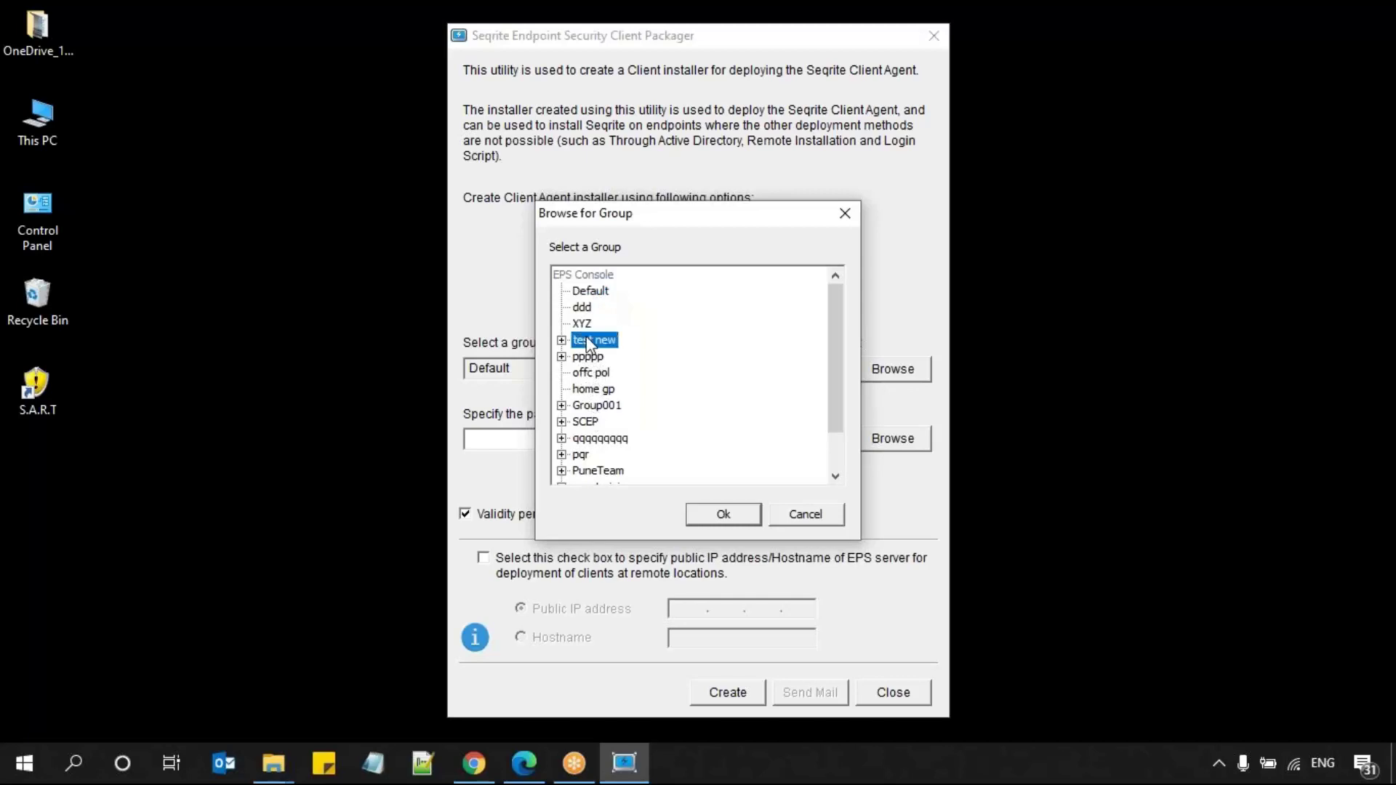
left_click(590, 291)
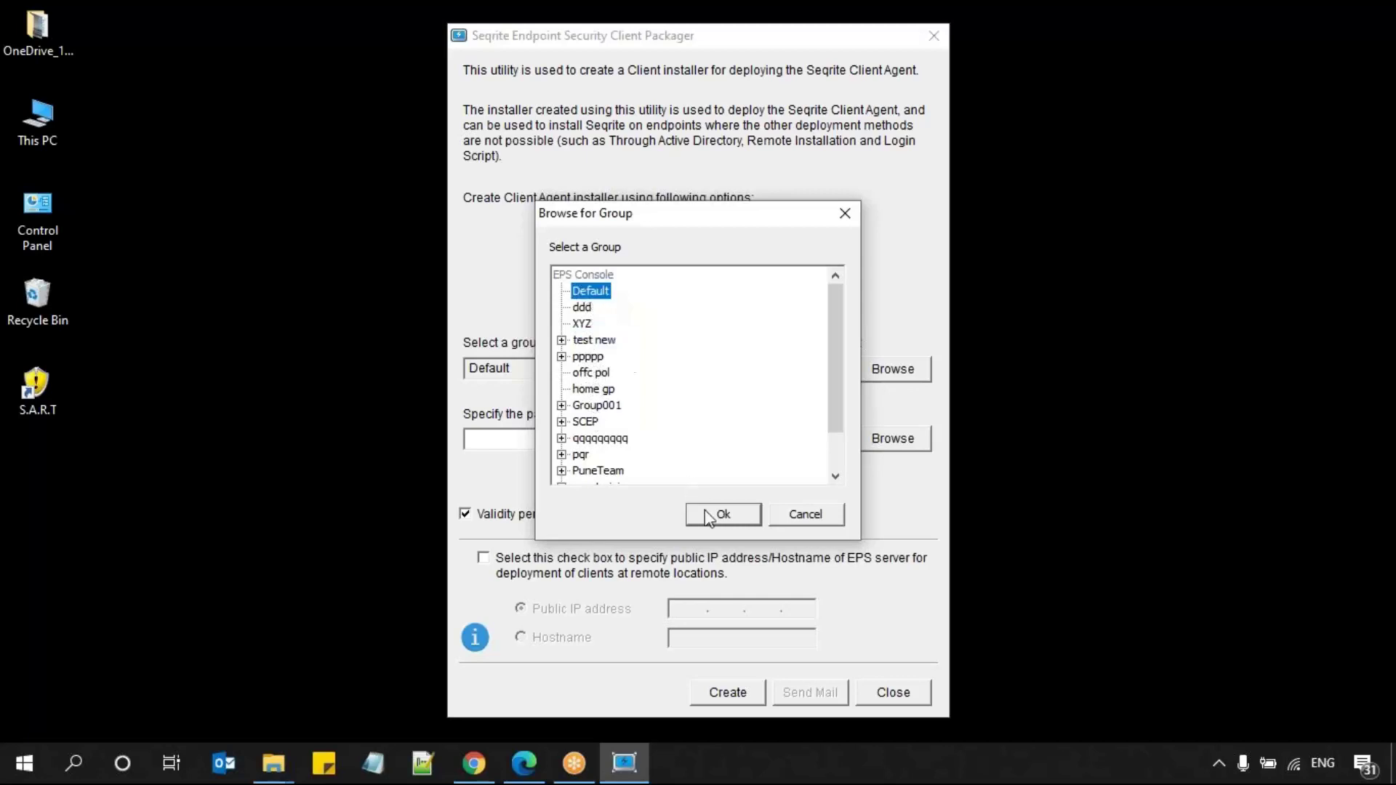
left_click(732, 509)
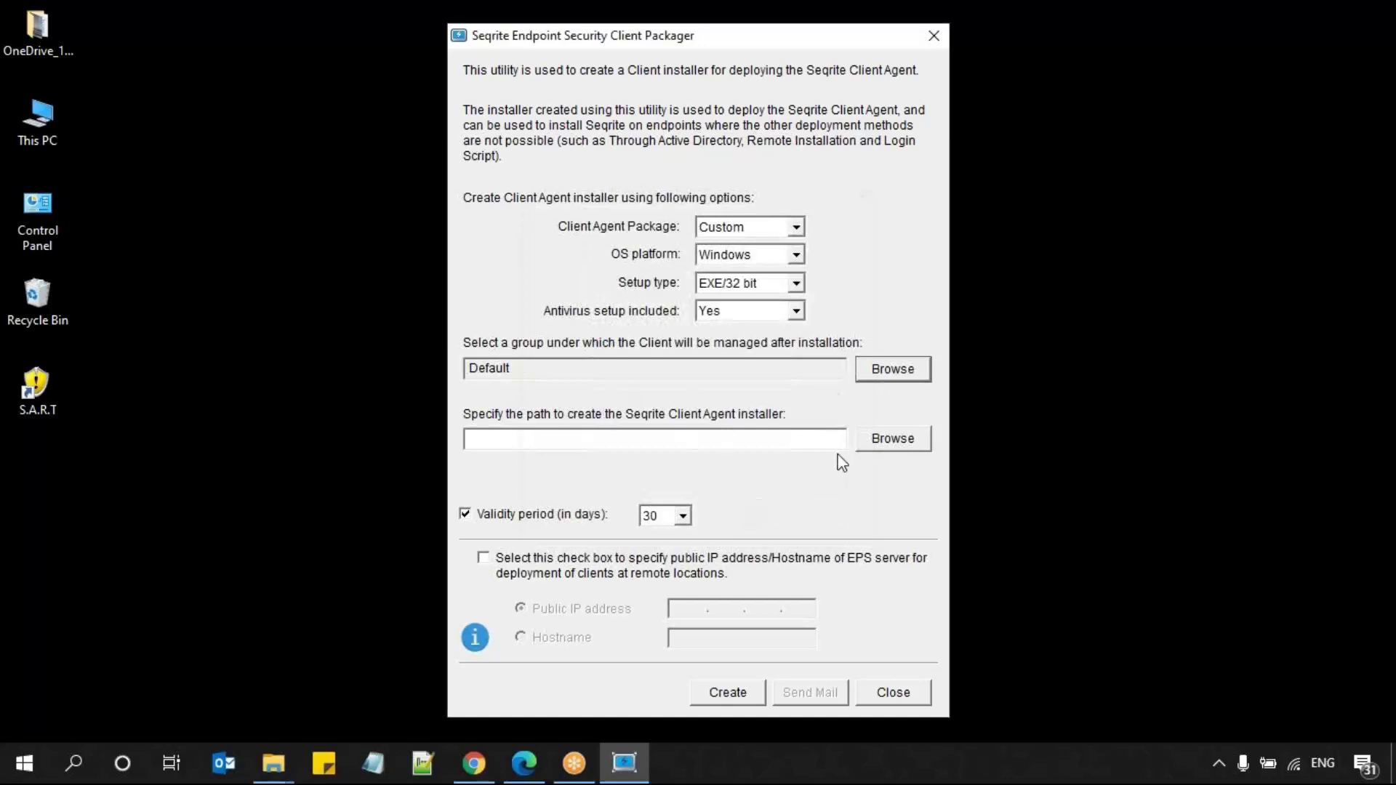
Set the Desktop folder as the installer's destination and the validity period to 180 days, without specifying a public IP address or hostname
left_click(893, 439)
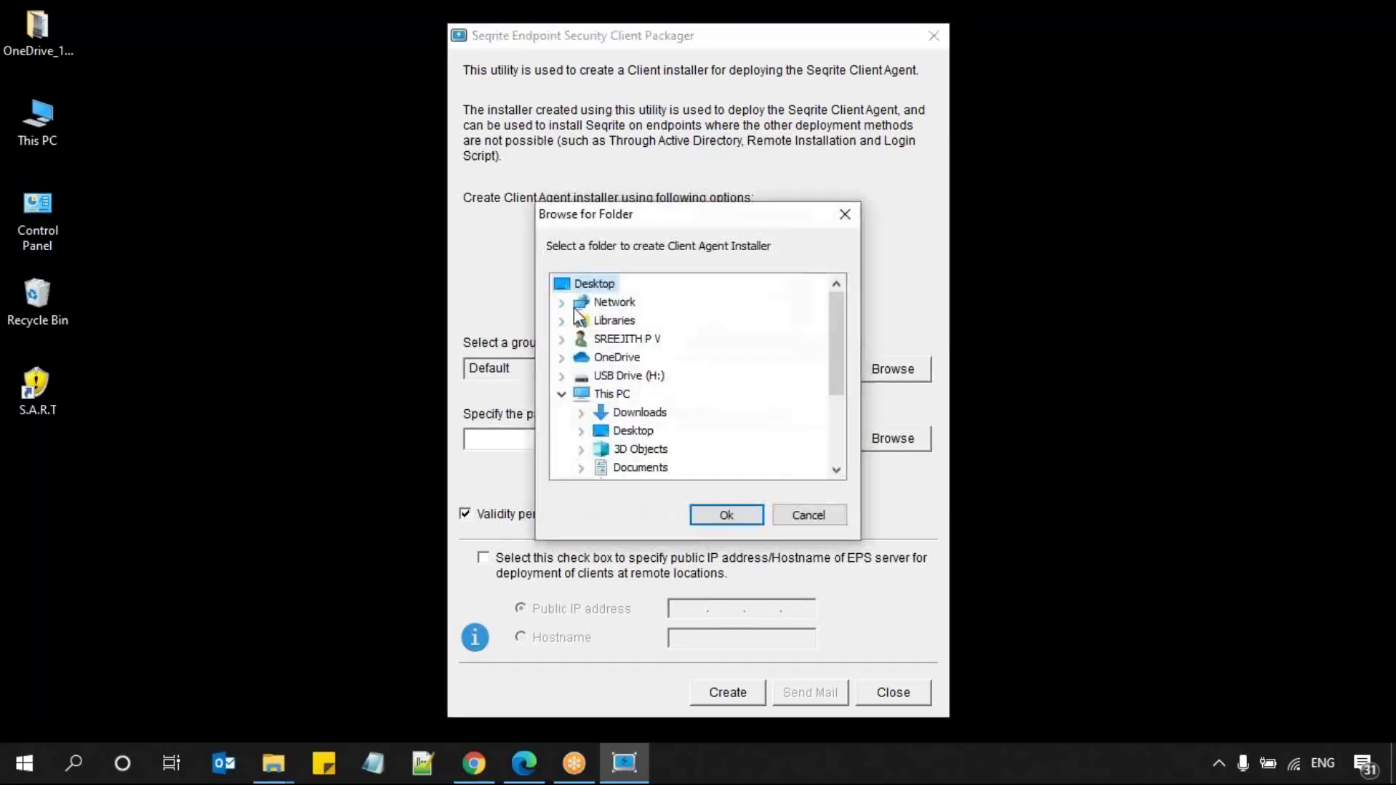
left_click(724, 514)
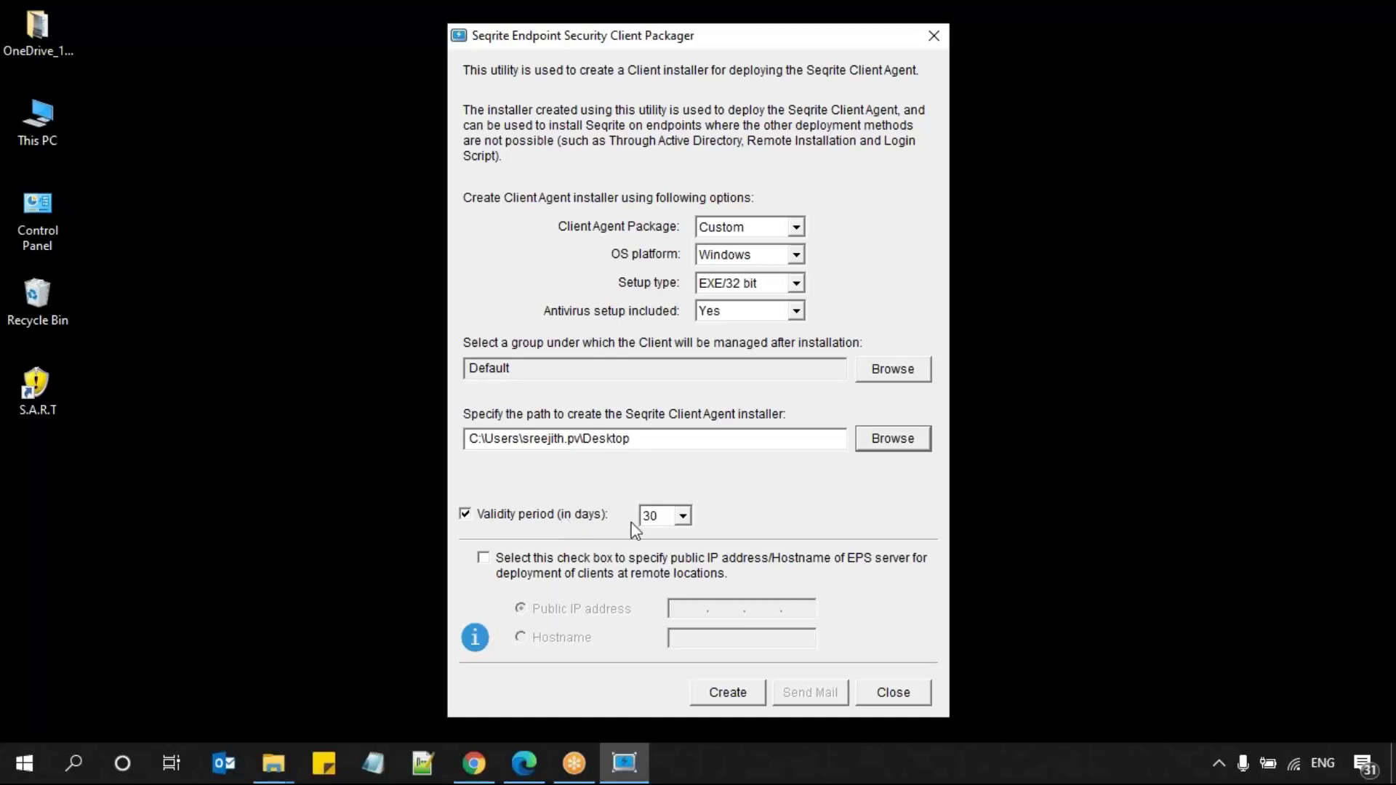
left_click(665, 518)
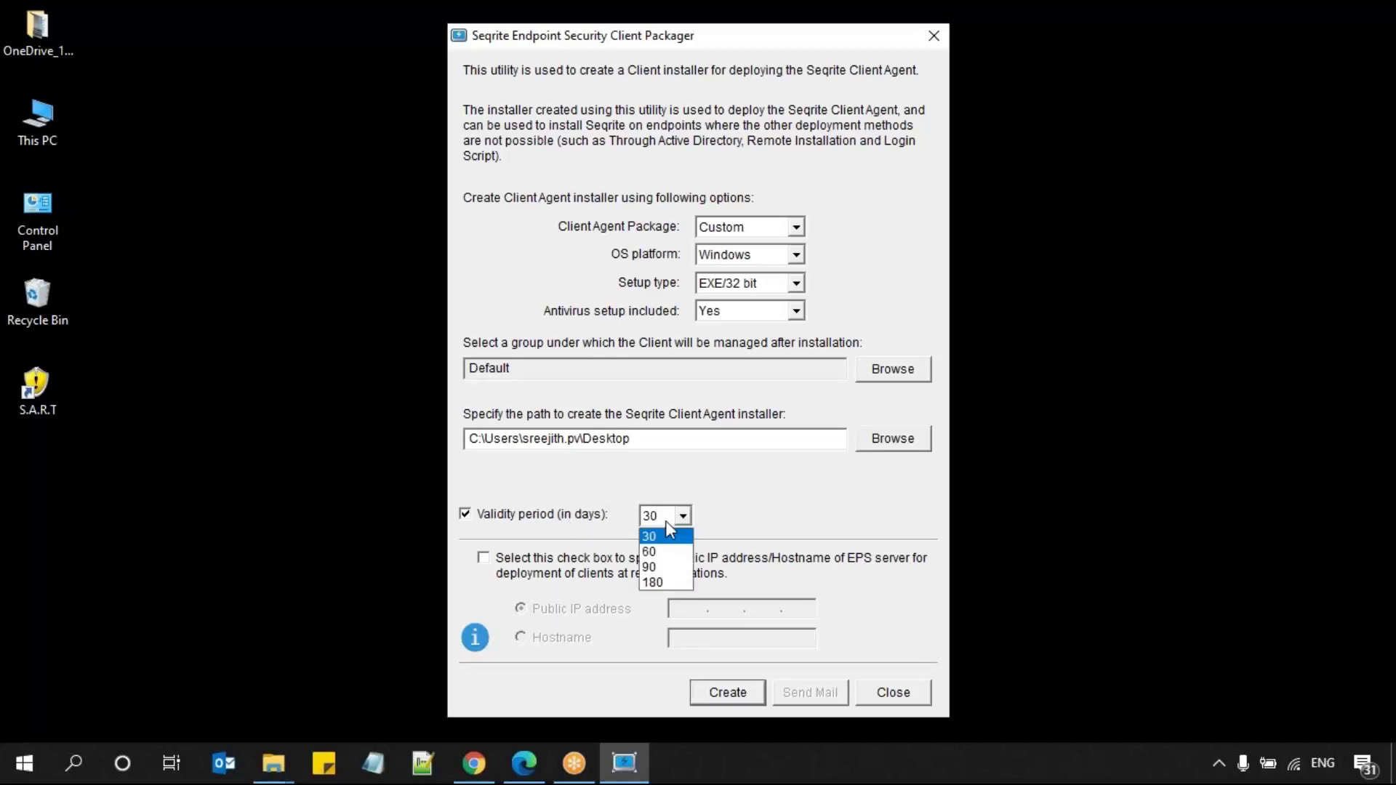
left_click(681, 583)
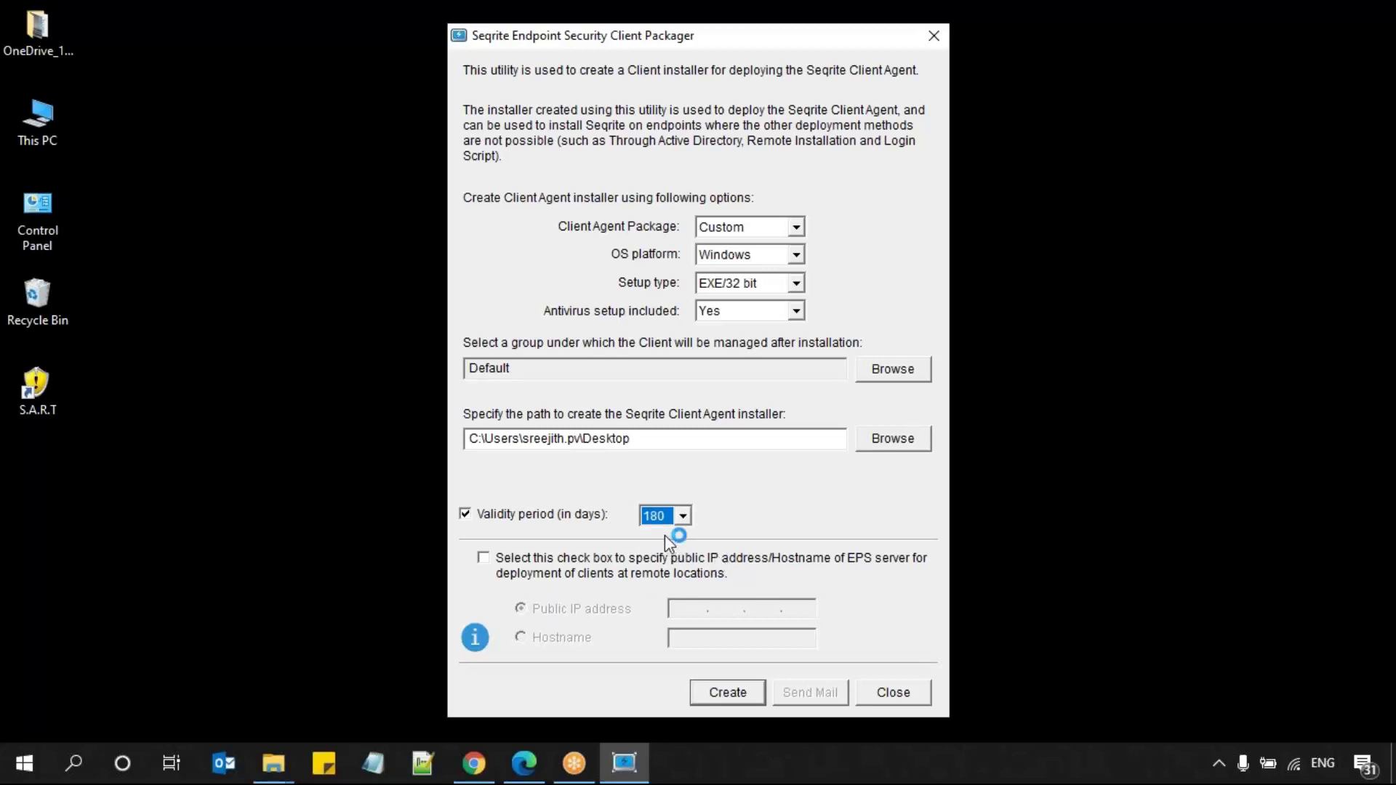
left_click(483, 557)
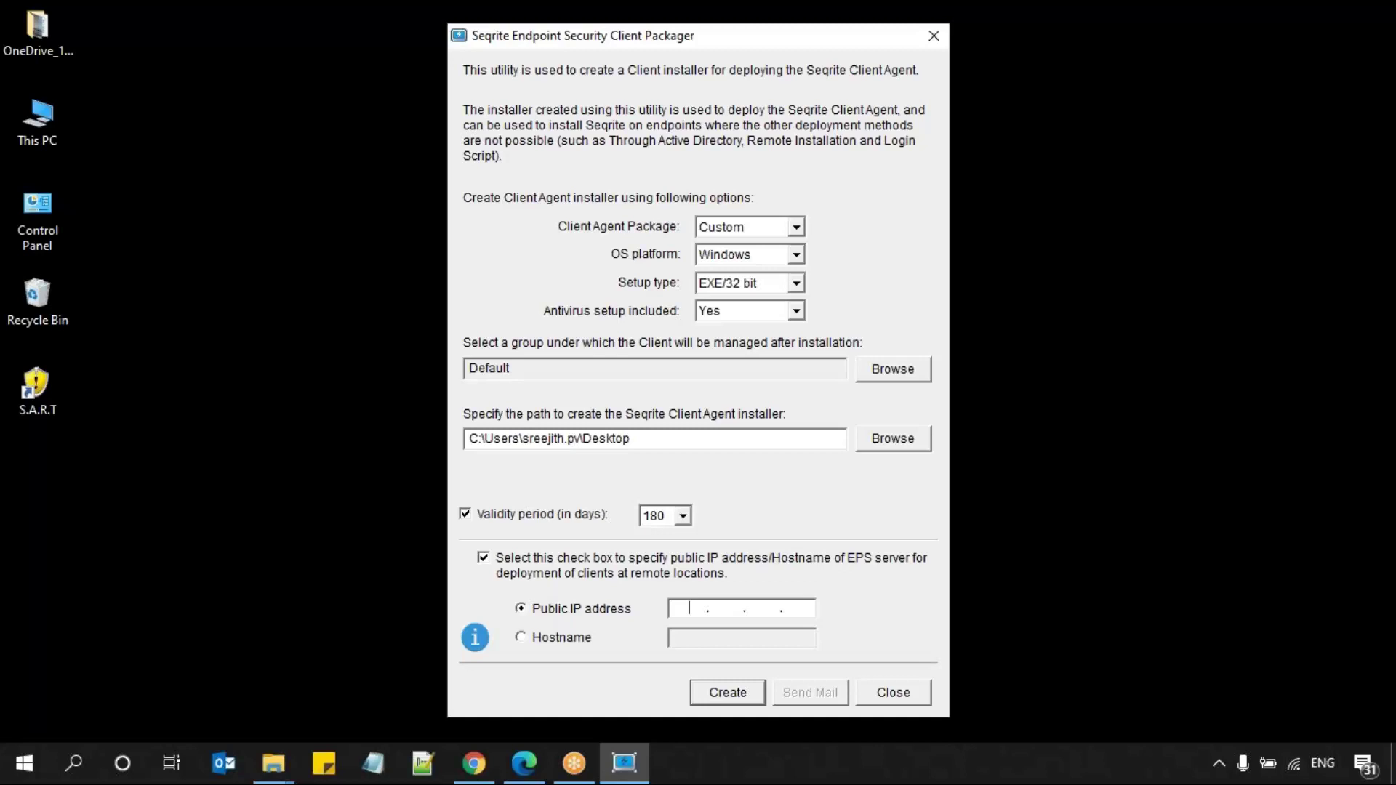
left_click(483, 560)
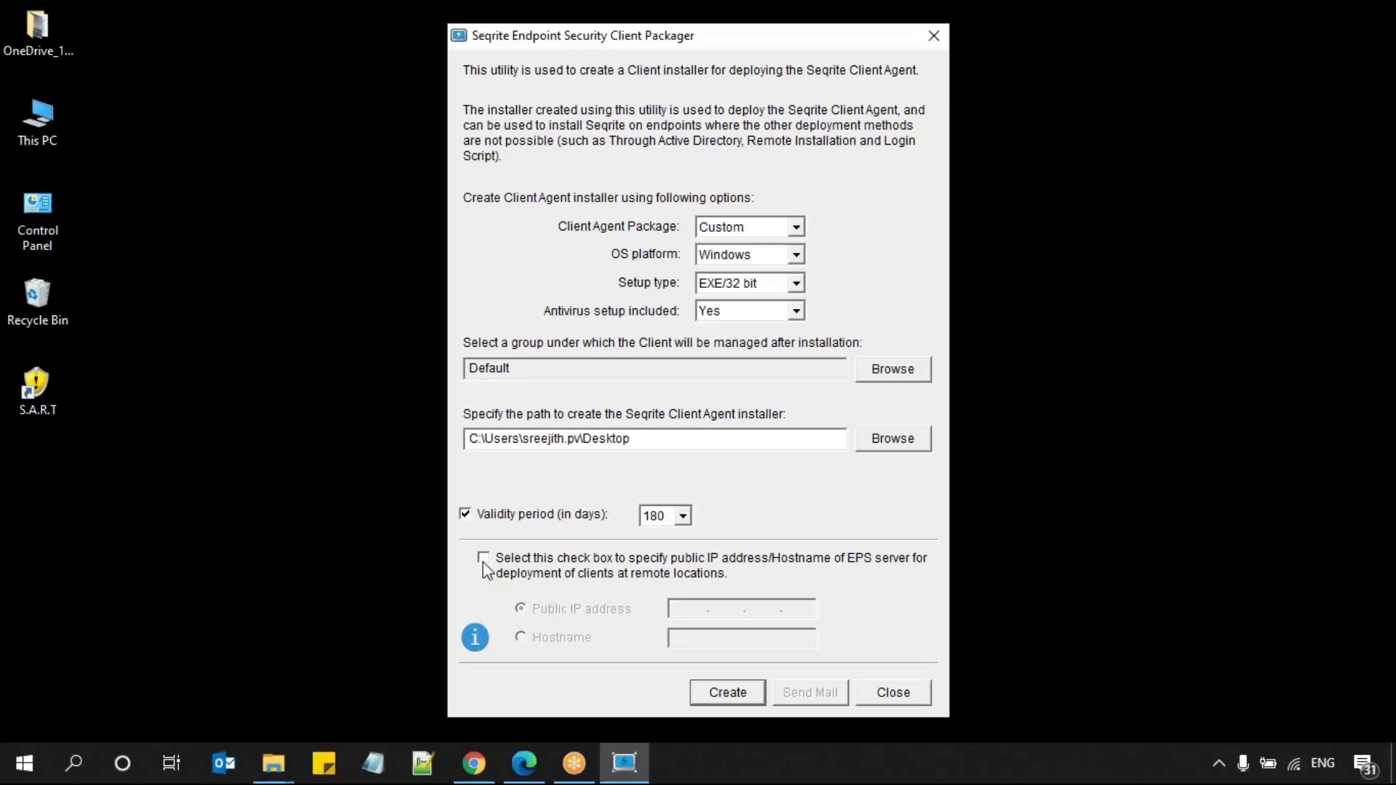
Create the client agent installer as a password-protected setup, entering and confirming the setup password
left_click(705, 692)
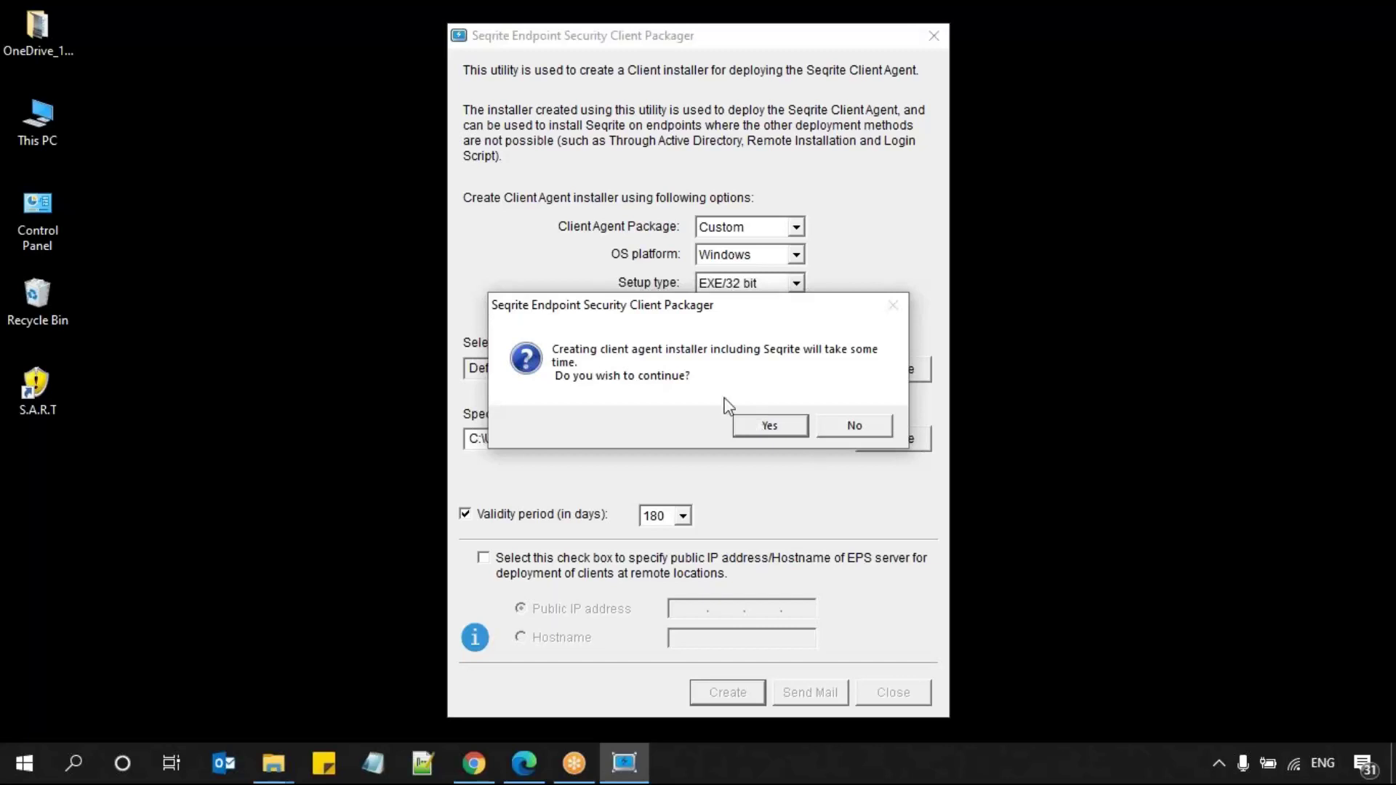
left_click(763, 427)
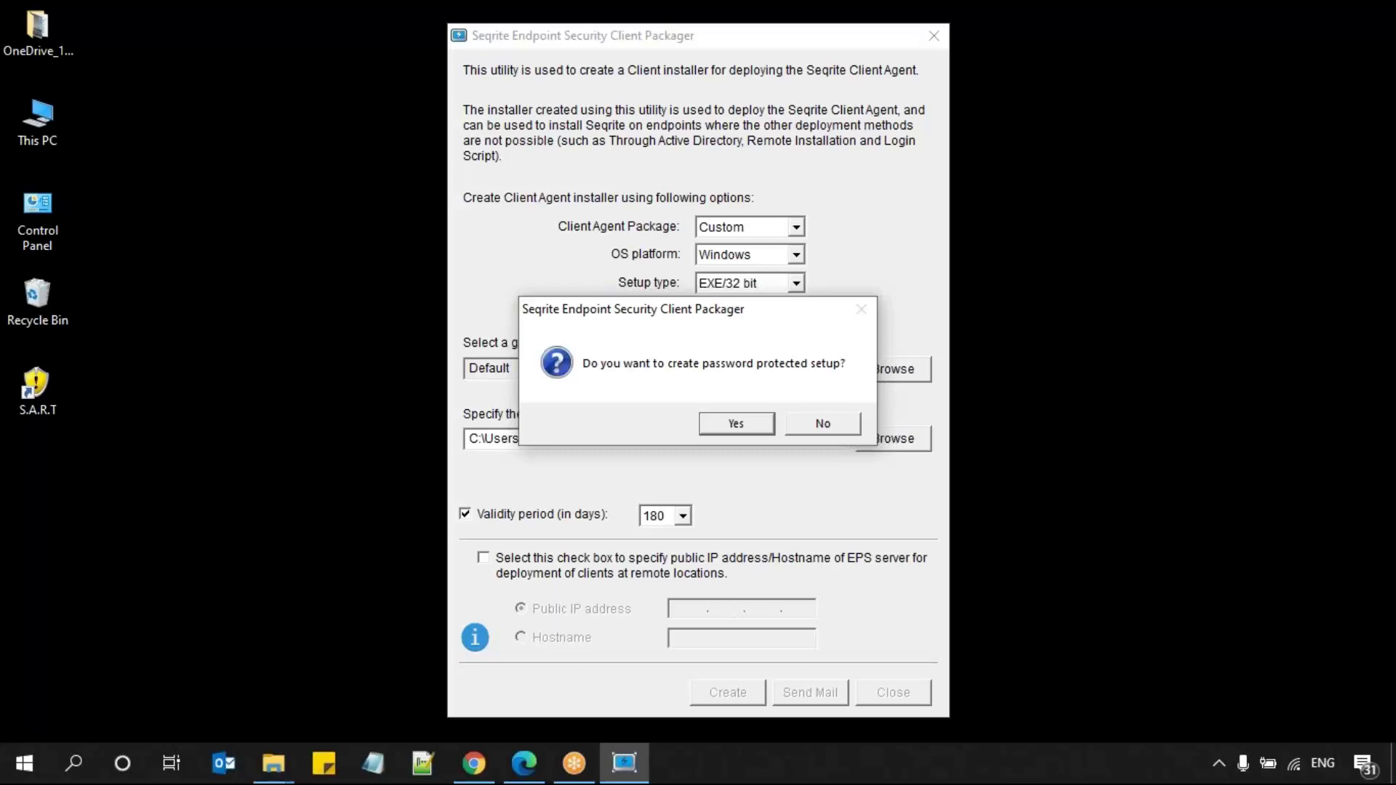
left_click(723, 425)
type("******")
key("Tab")
type("******")
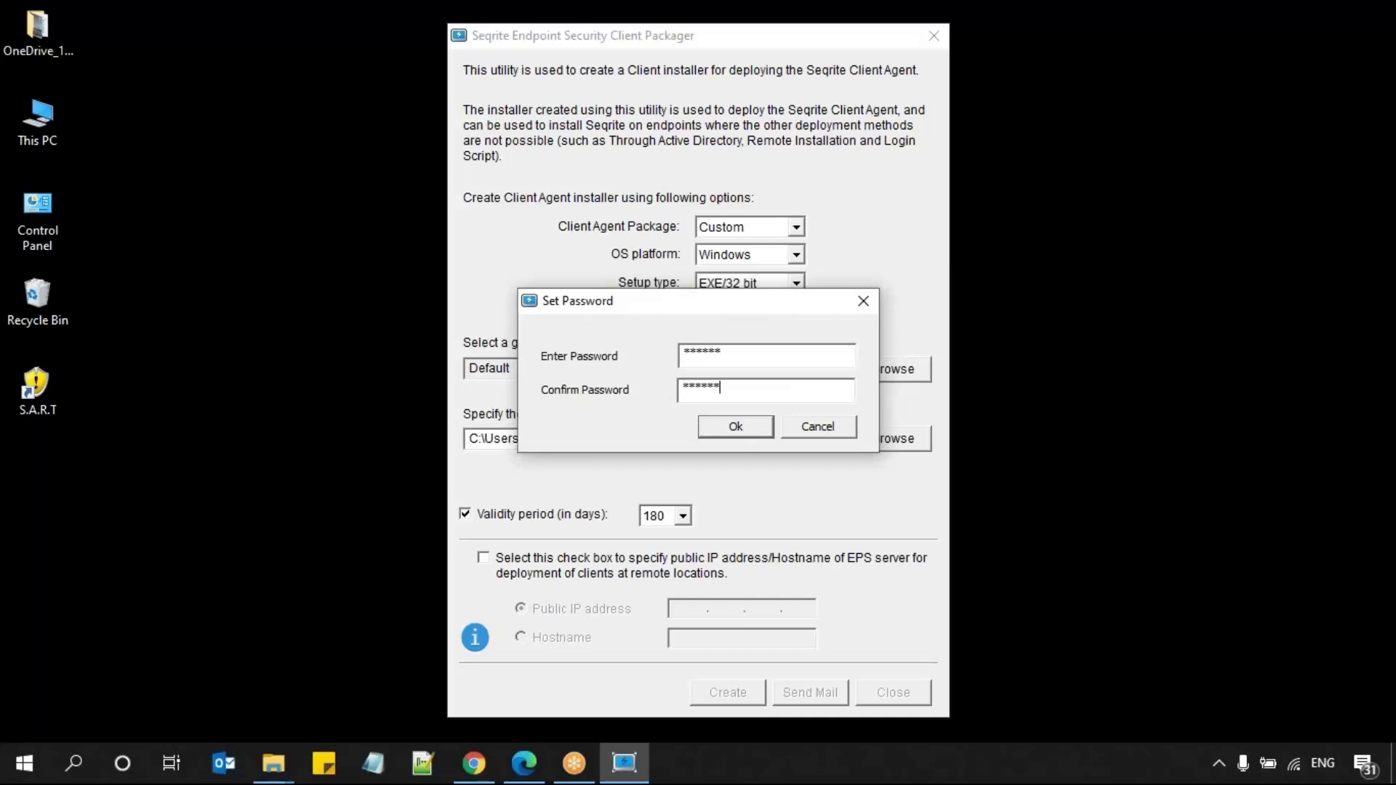
left_click(731, 429)
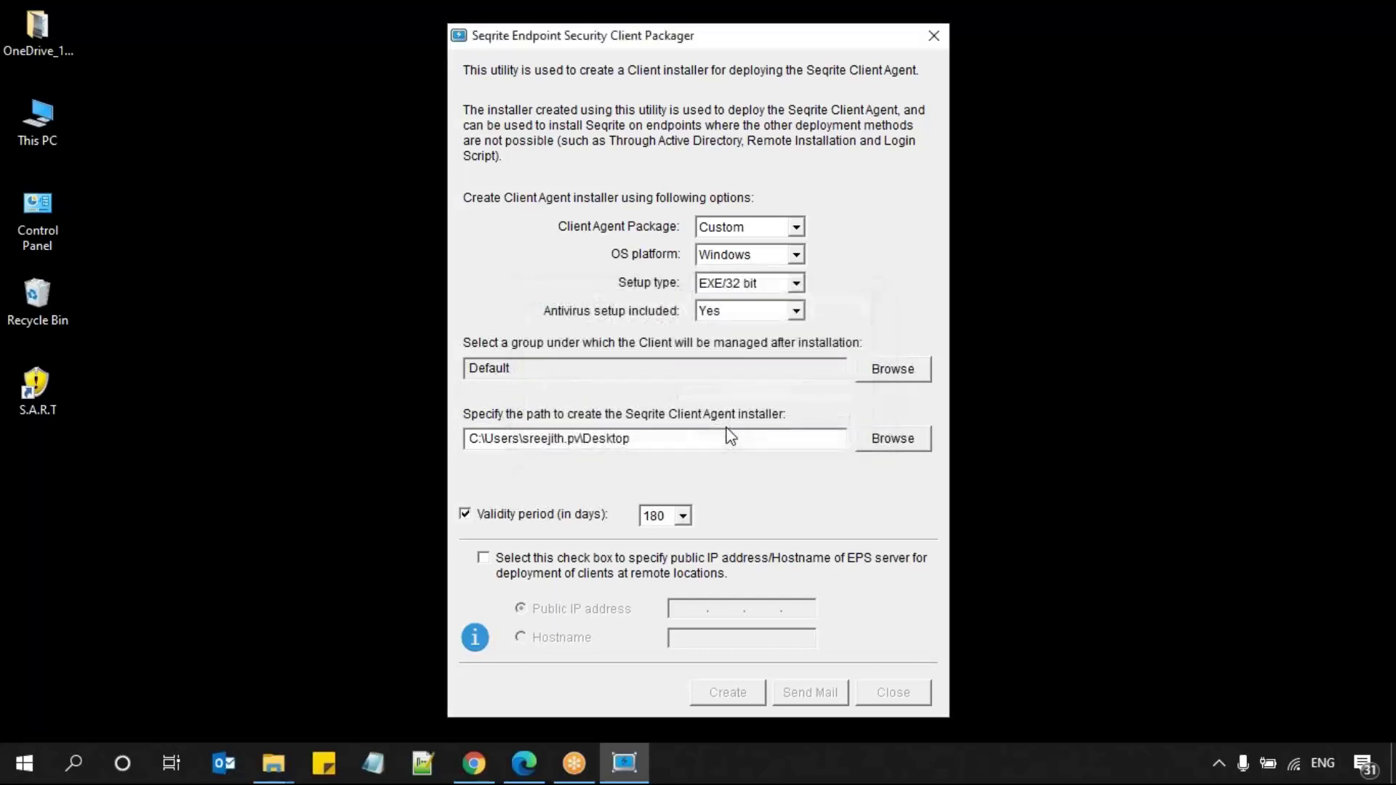
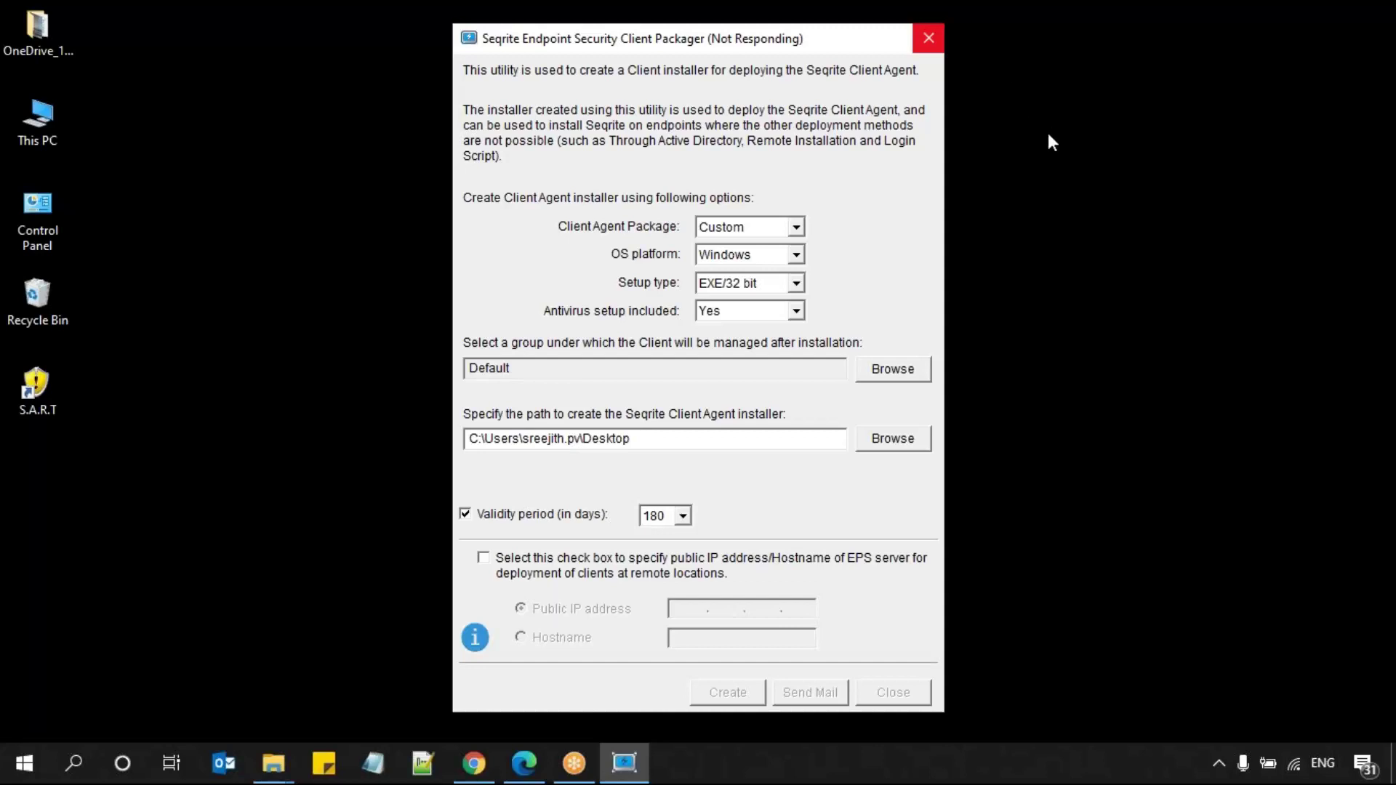
left_click(1051, 142)
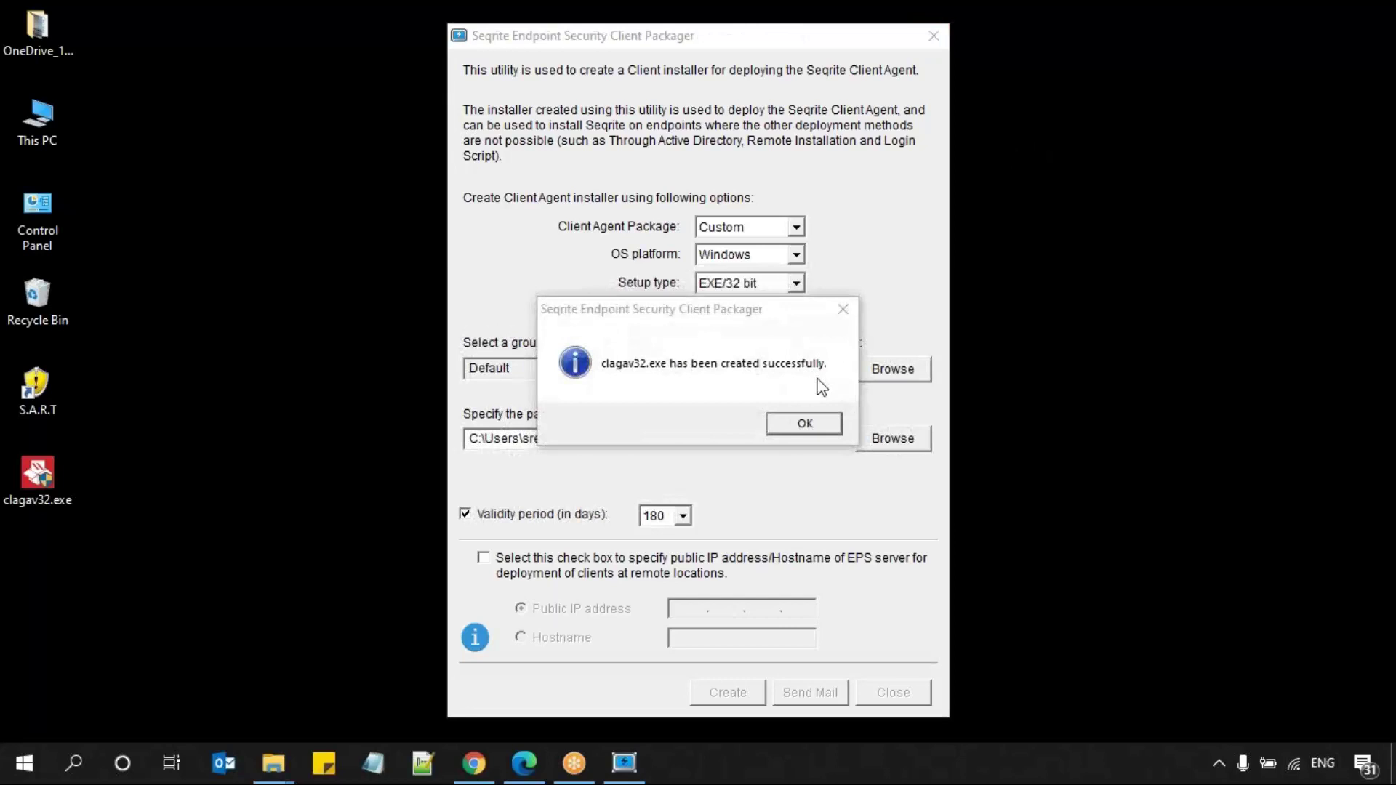
left_click(808, 425)
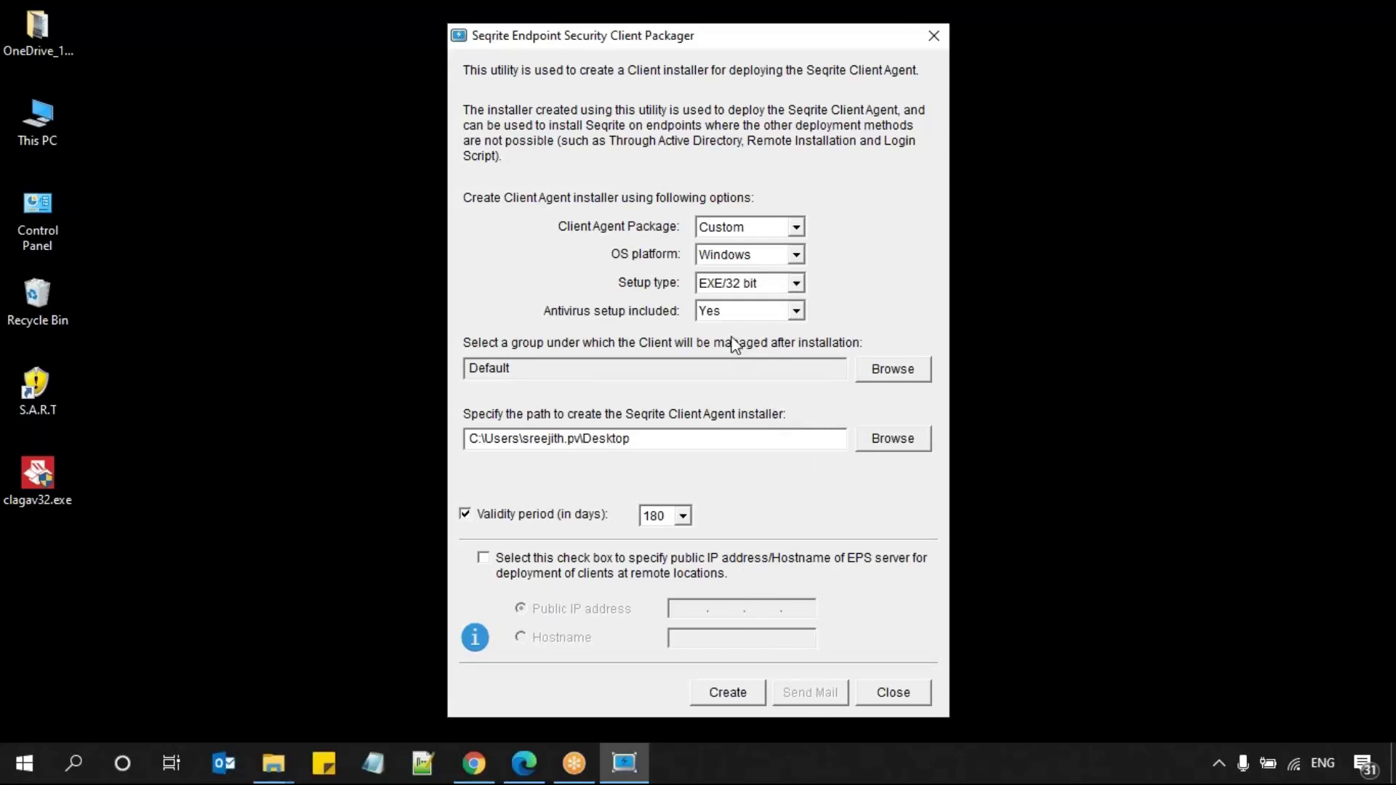
Set the antivirus setup inclusion to No and close the Client Packager without creating another installer
left_click(718, 318)
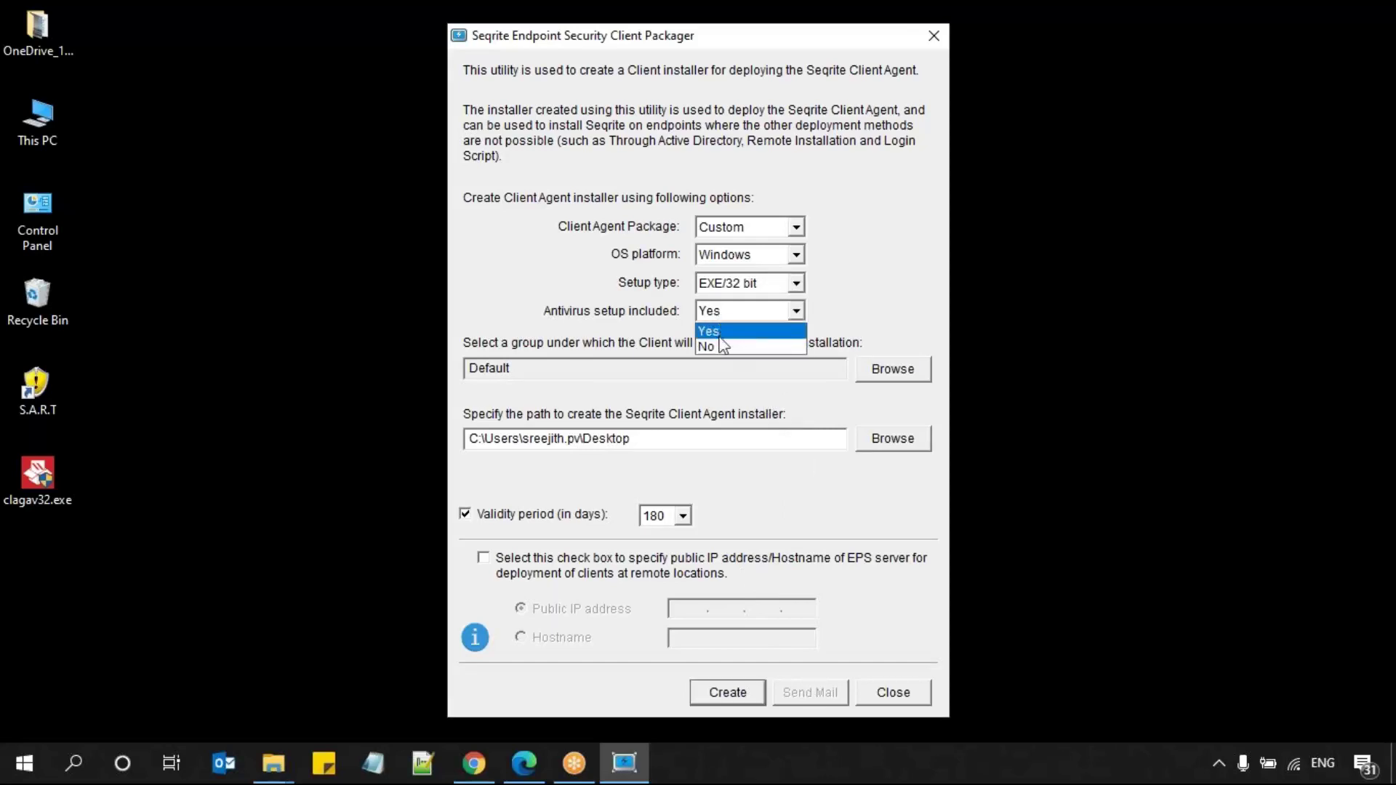
left_click(708, 346)
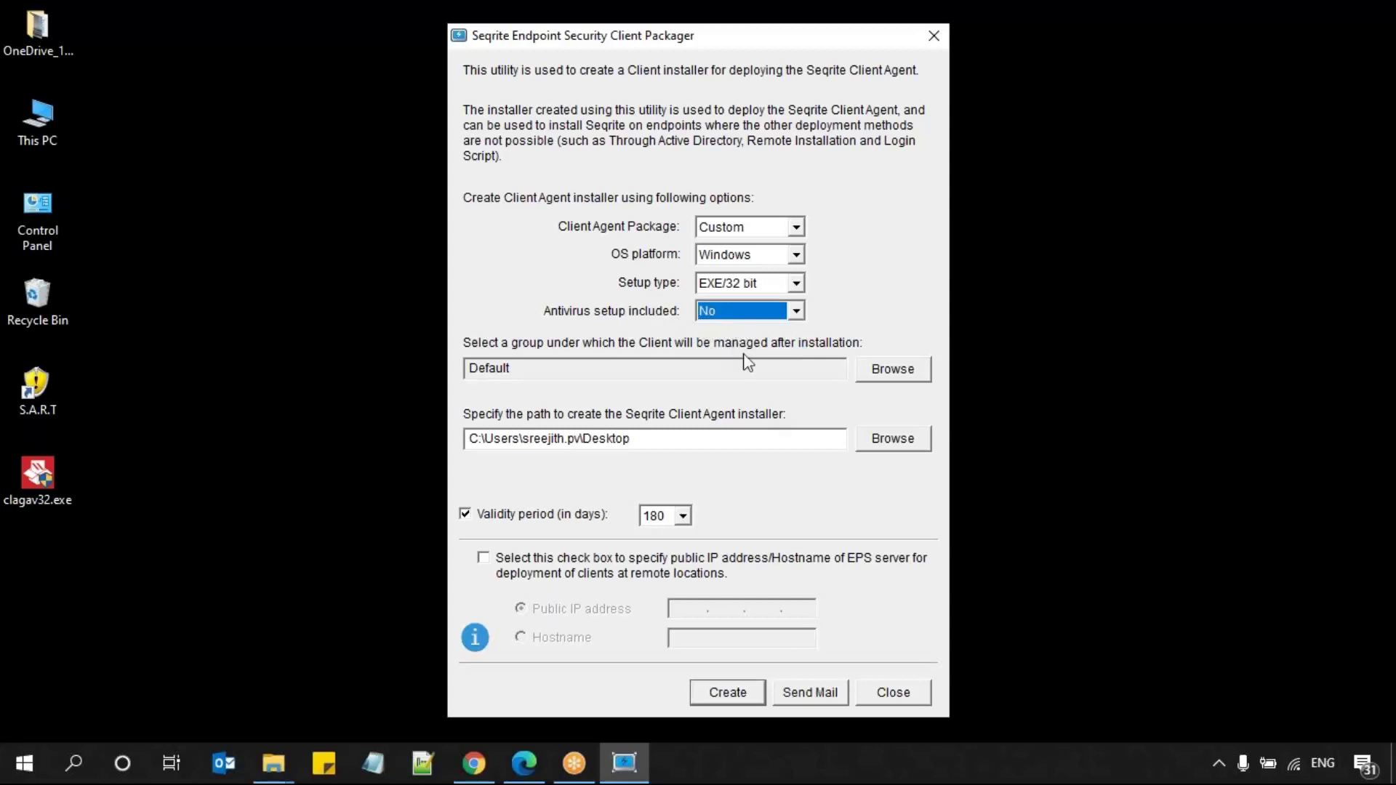
left_click(883, 694)
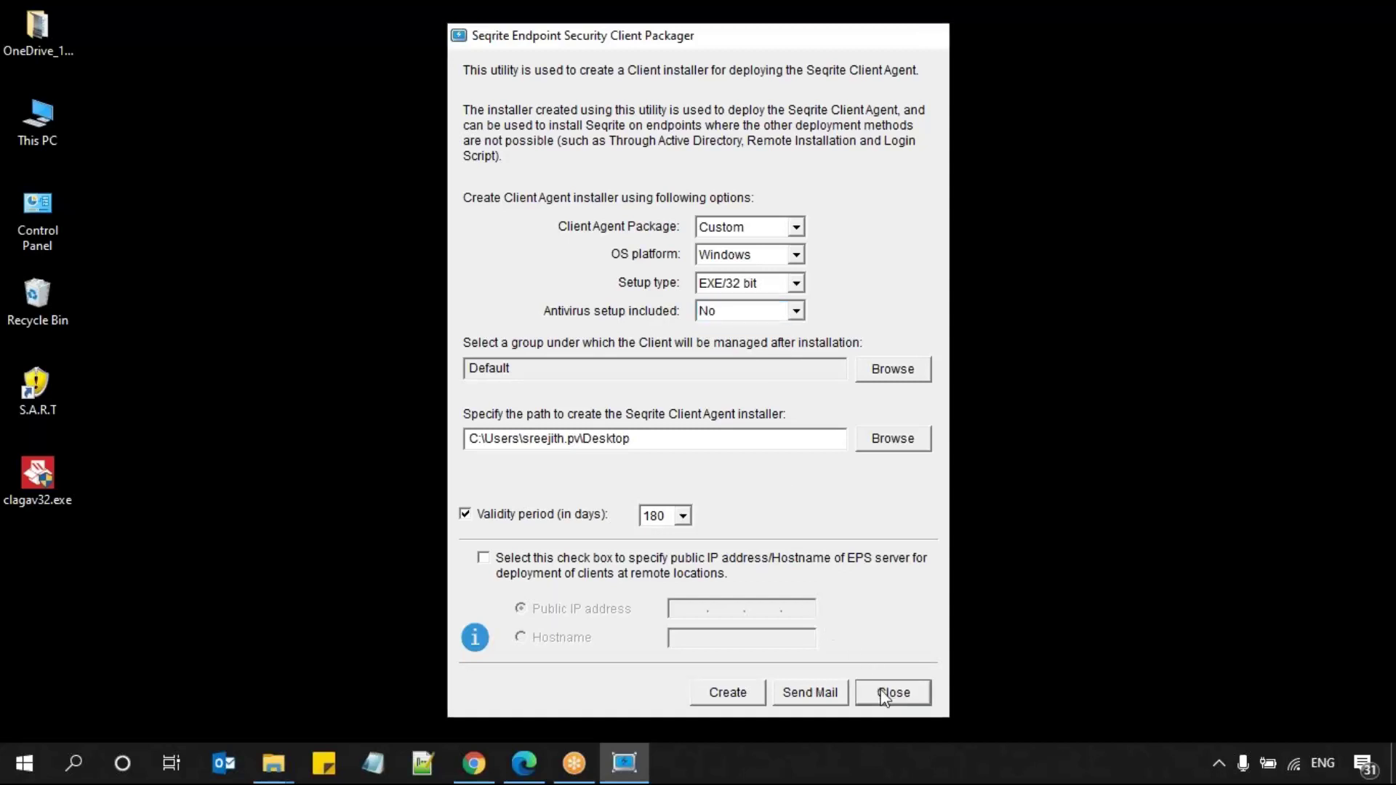
Select the clagav32.exe installer on the desktop
left_click(32, 481)
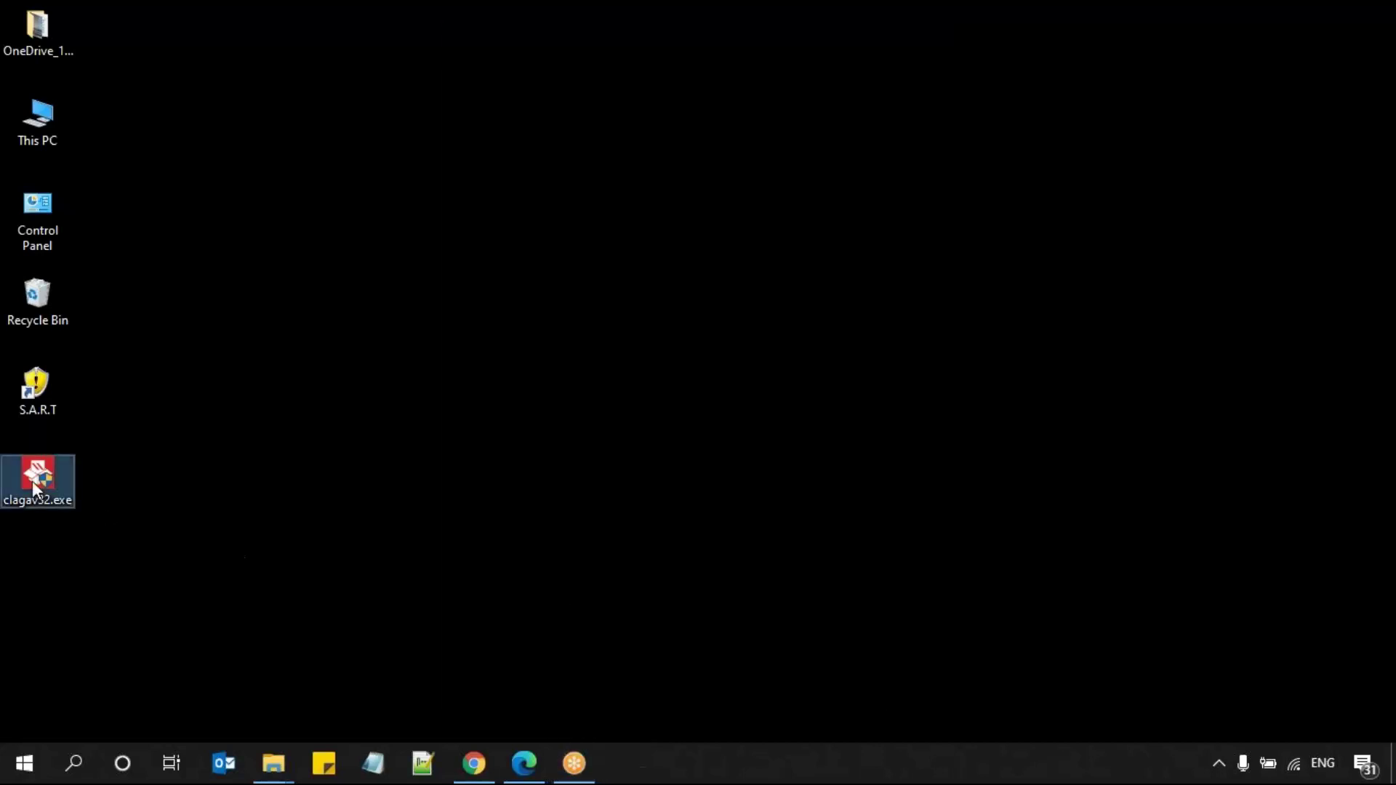